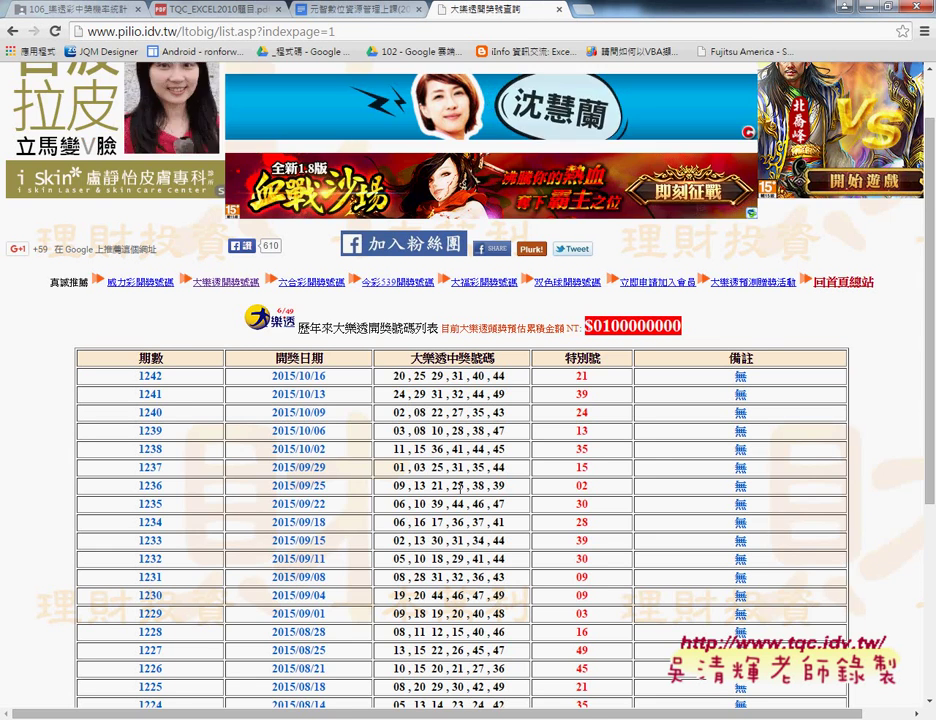
Select the phrase 大樂透開獎號碼 in the pilio table heading and bring up its context menu
scroll(490, 500, "down", 2)
scroll(483, 395, "up", 2)
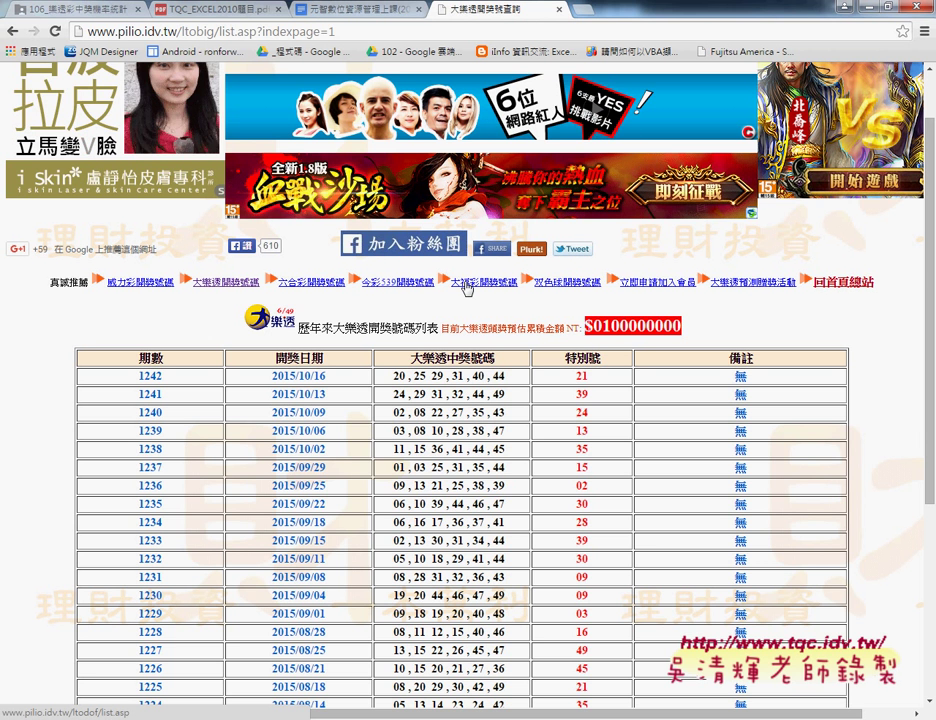
left_click_drag(333, 327, 369, 327)
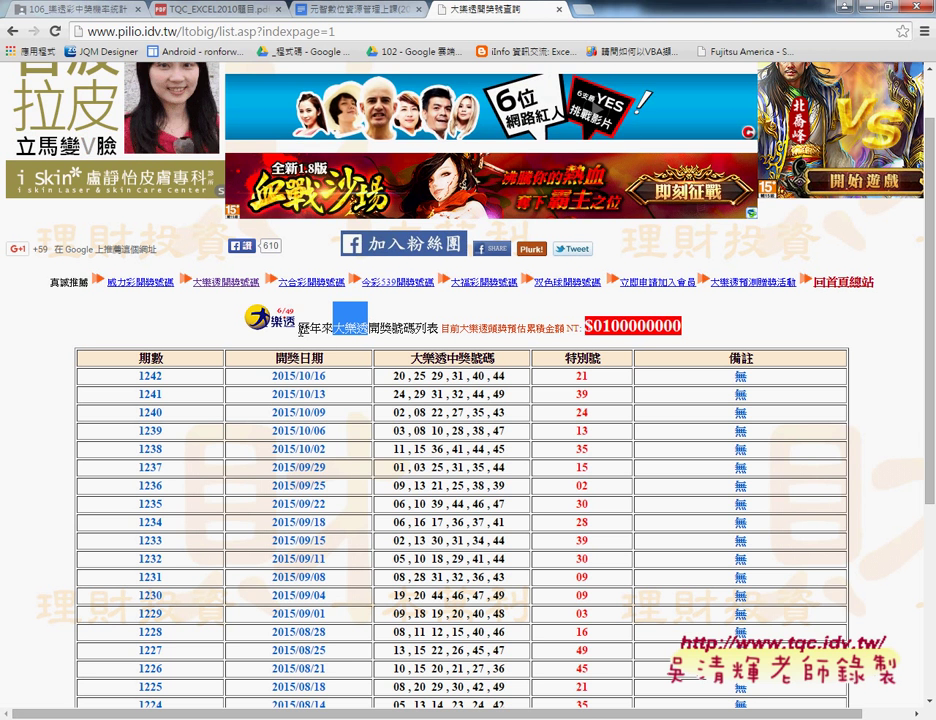
left_click(301, 330)
left_click_drag(301, 330, 437, 320)
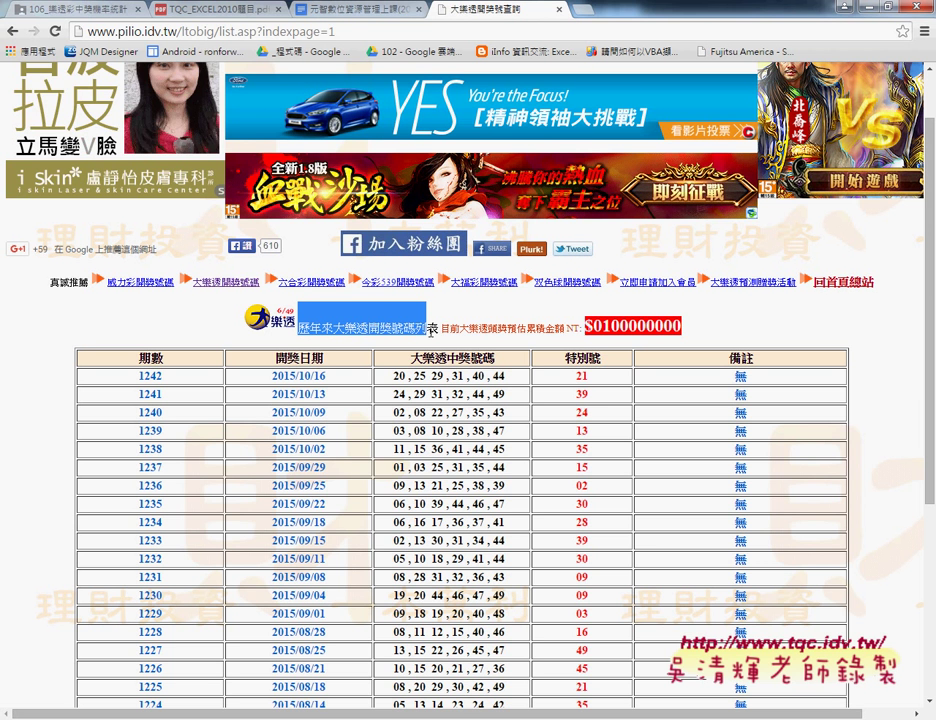
left_click(267, 243)
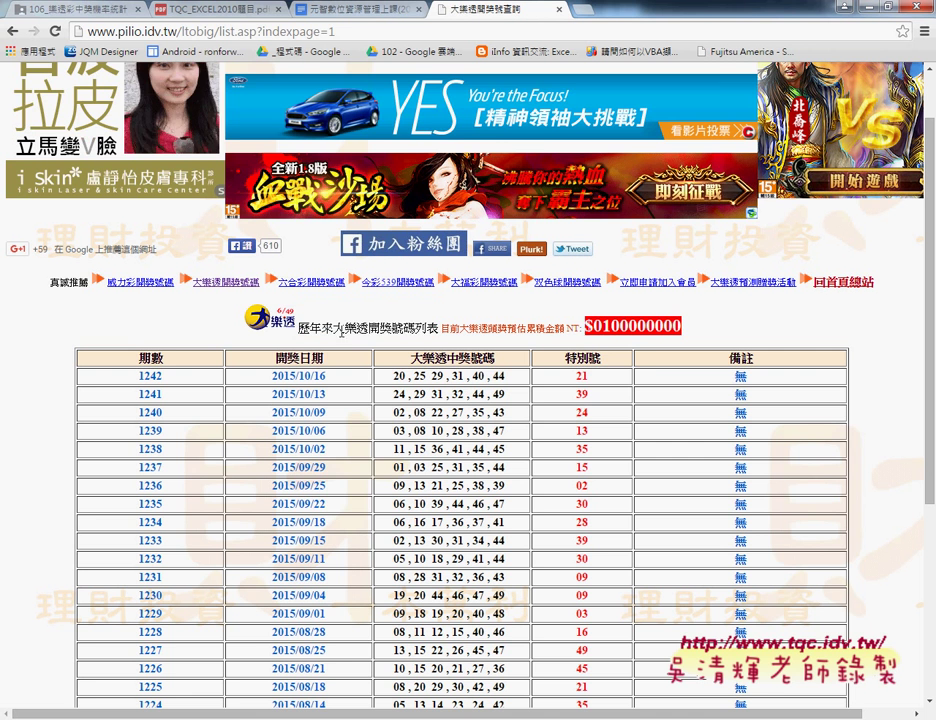
left_click_drag(333, 328, 408, 333)
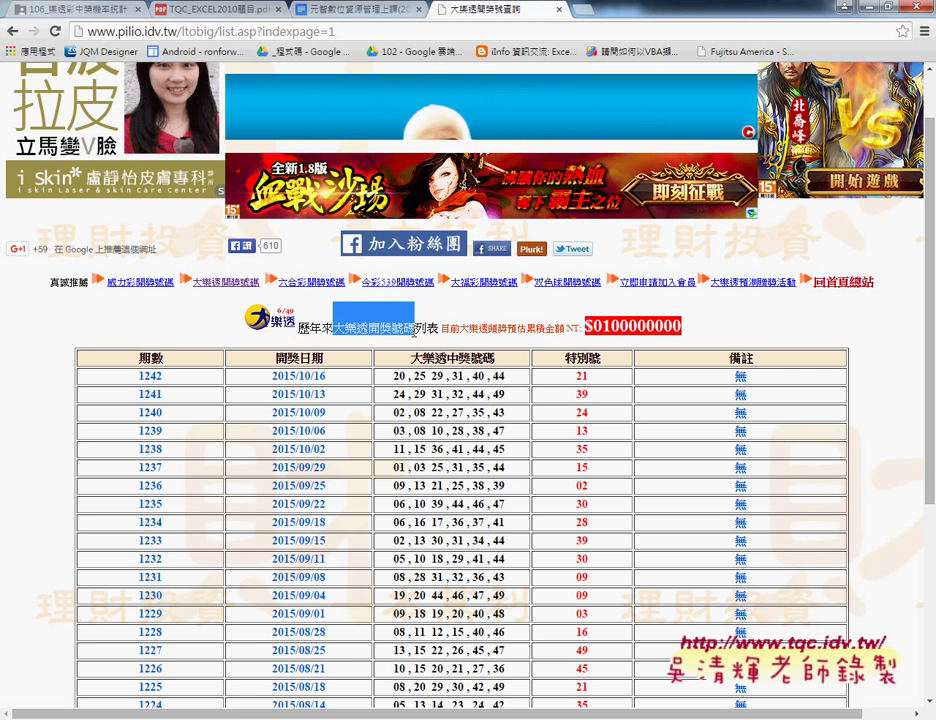
right_click(408, 333)
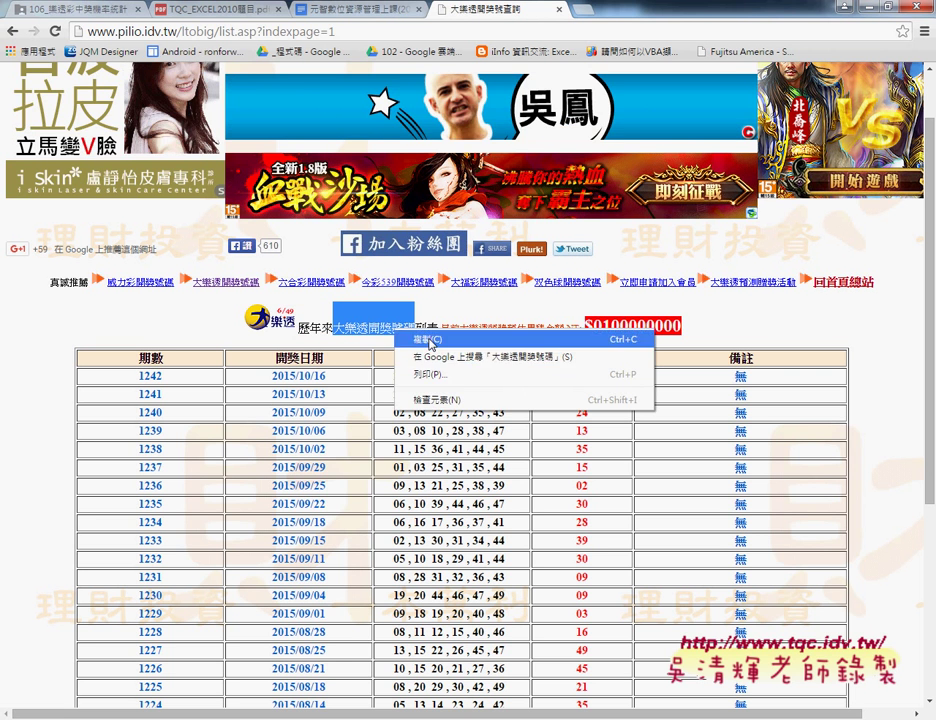
Search Google for 大樂透開獎號碼, then return to the pilio lottery table page
left_click(463, 358)
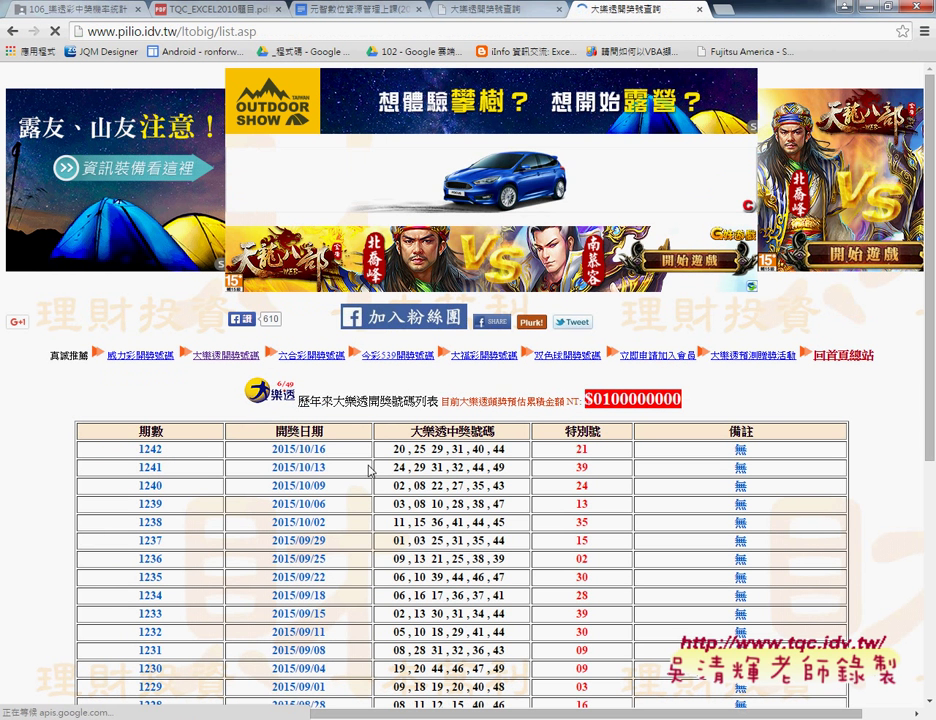
left_click(10, 33)
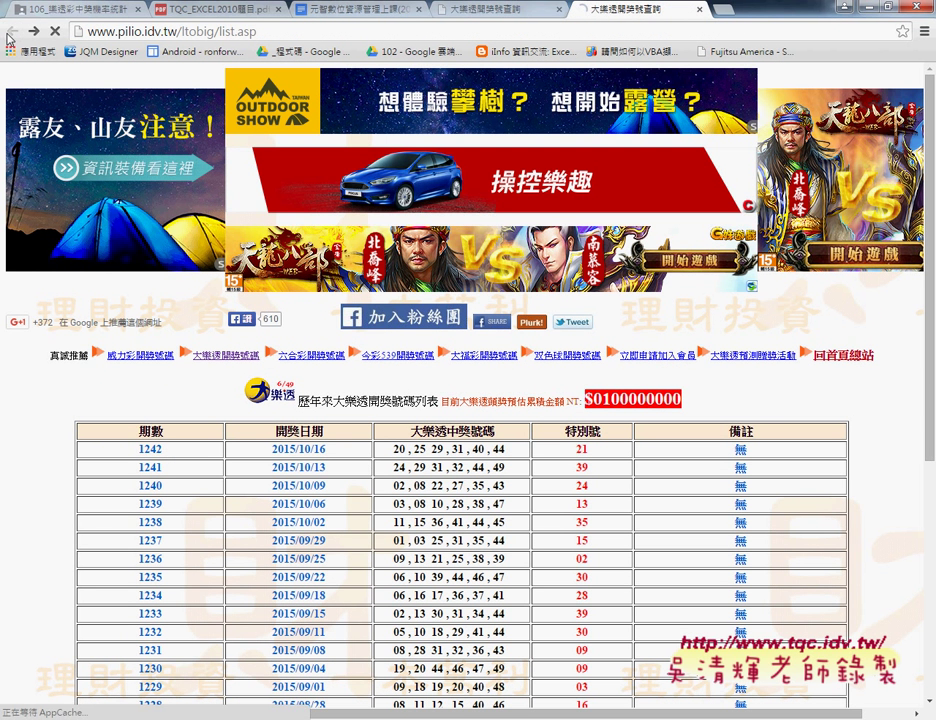
left_click(510, 10)
Select the first draw's 1242 and 2015/10/16 cells, then switch to the 106A.xlsx workbook
scroll(585, 468, "down", 2)
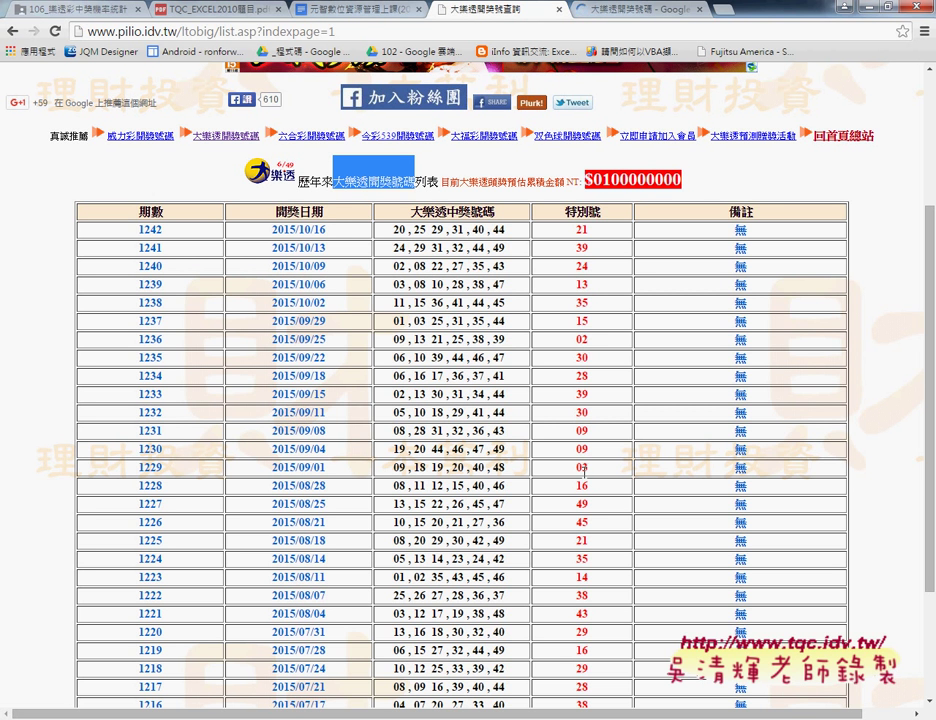
left_click_drag(393, 229, 408, 229)
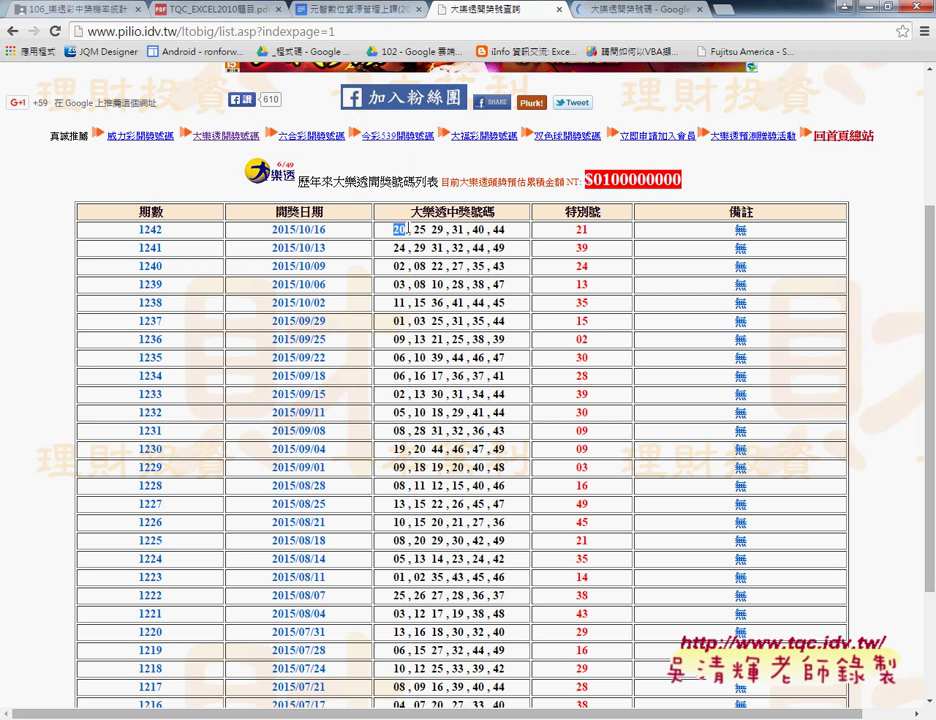
left_click_drag(80, 229, 338, 232)
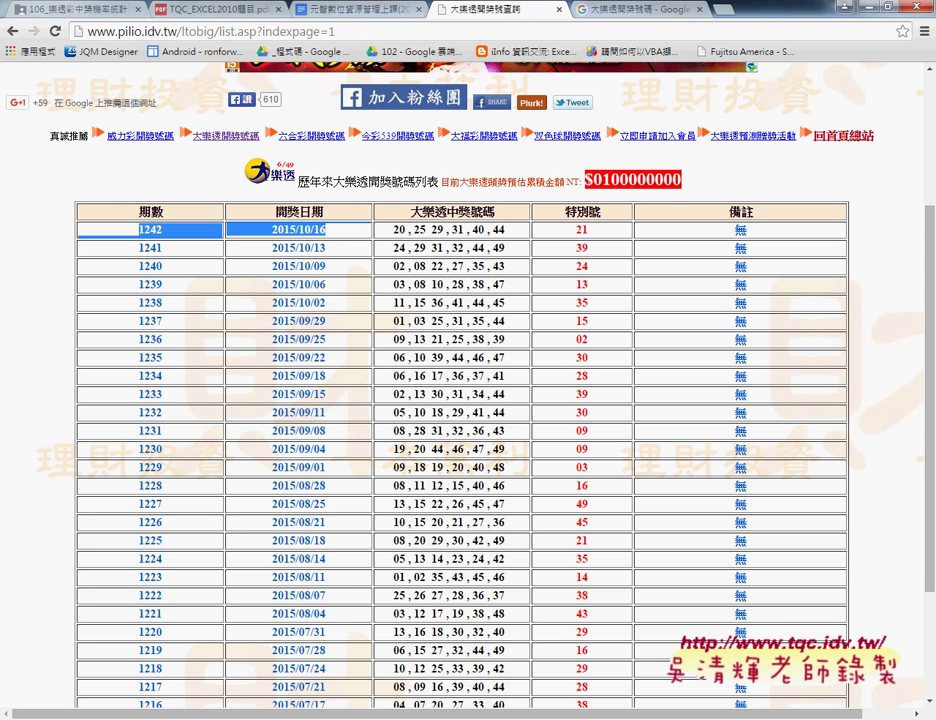
left_click(454, 683)
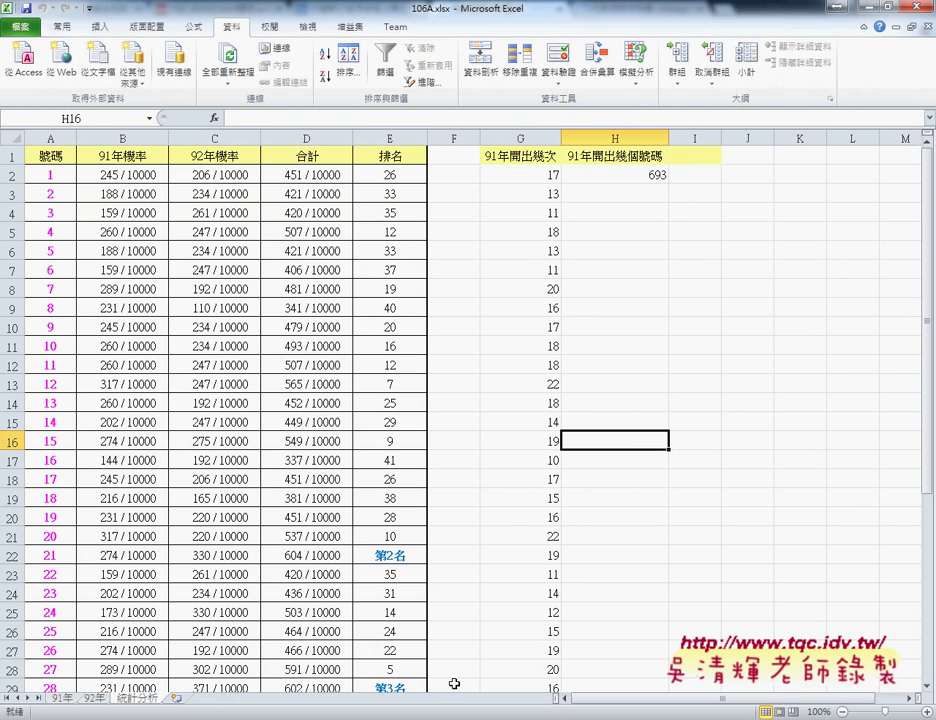
Insert a new blank worksheet and name it 104年大樂透
left_click(179, 700)
double_click(190, 698)
type("104年大樂透")
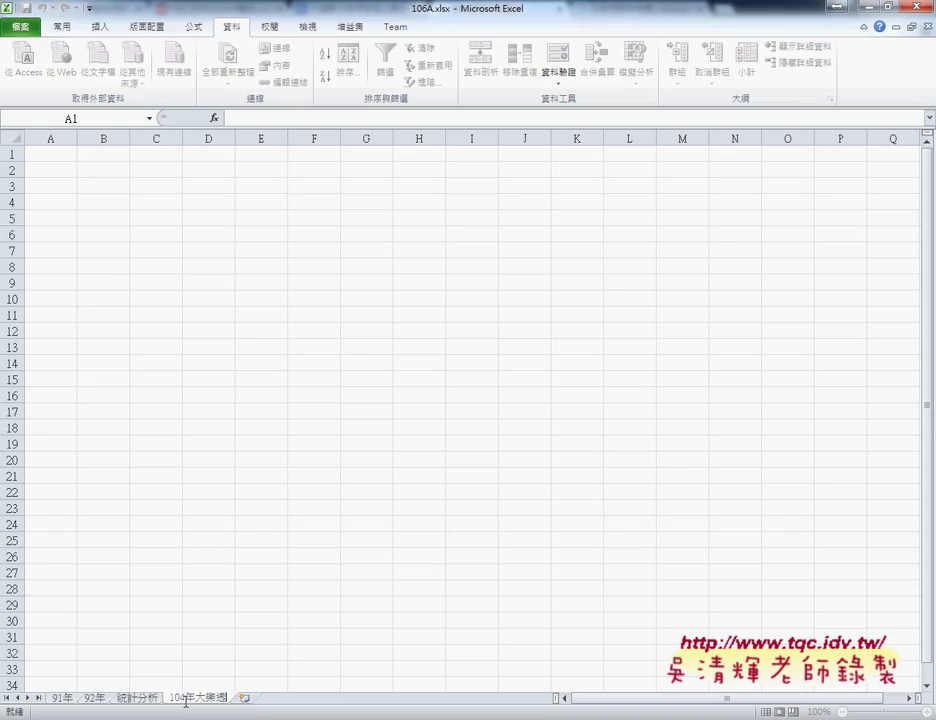
left_click(65, 152)
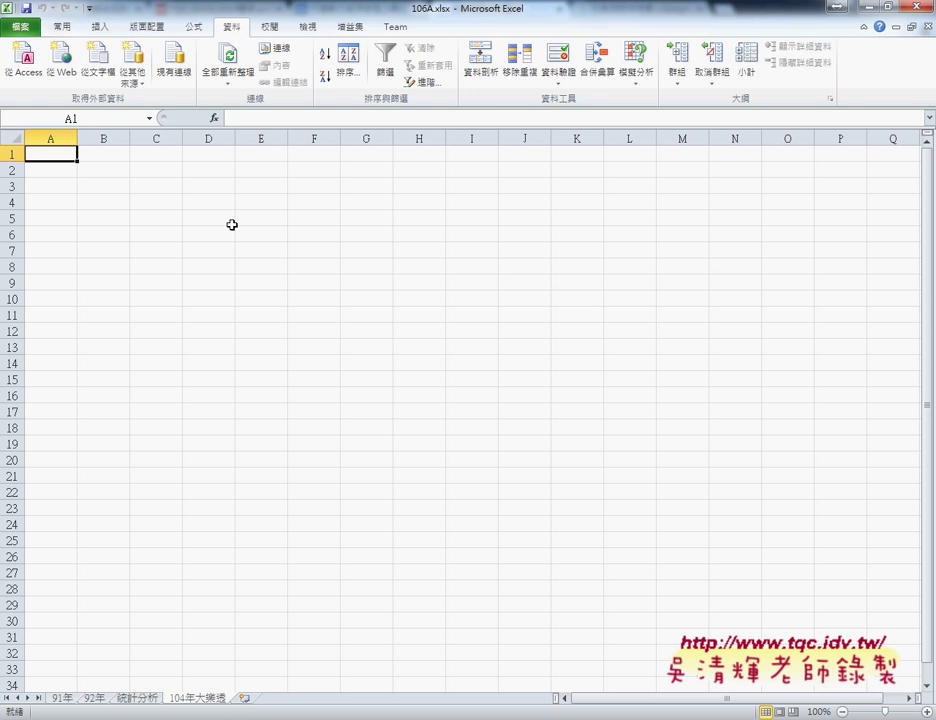
Open a New Web Query window from the Data tab's From Web command
left_click(66, 27)
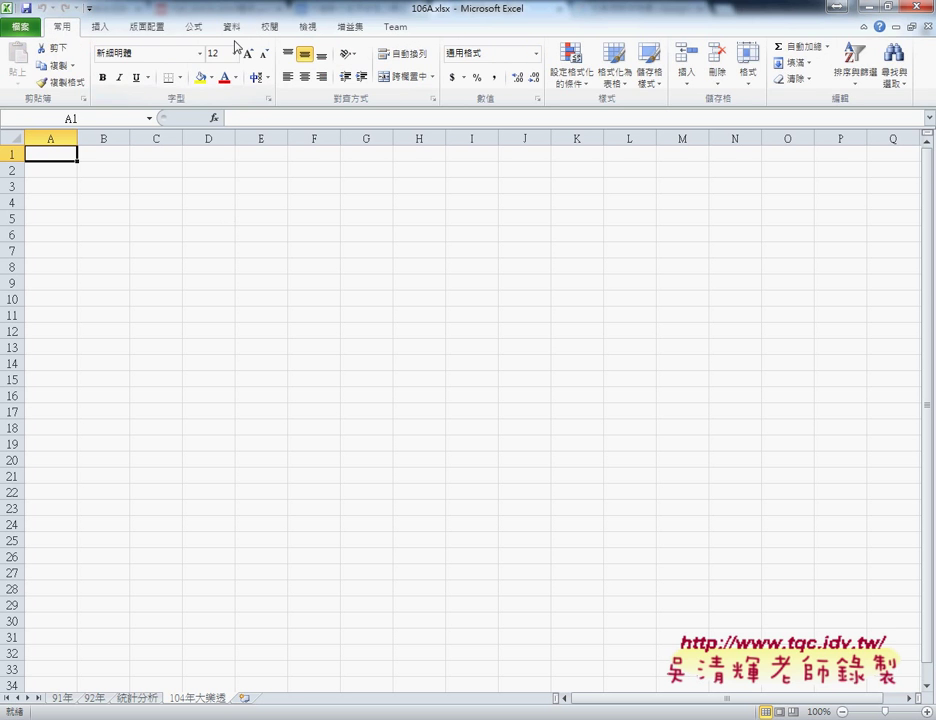
left_click(240, 30)
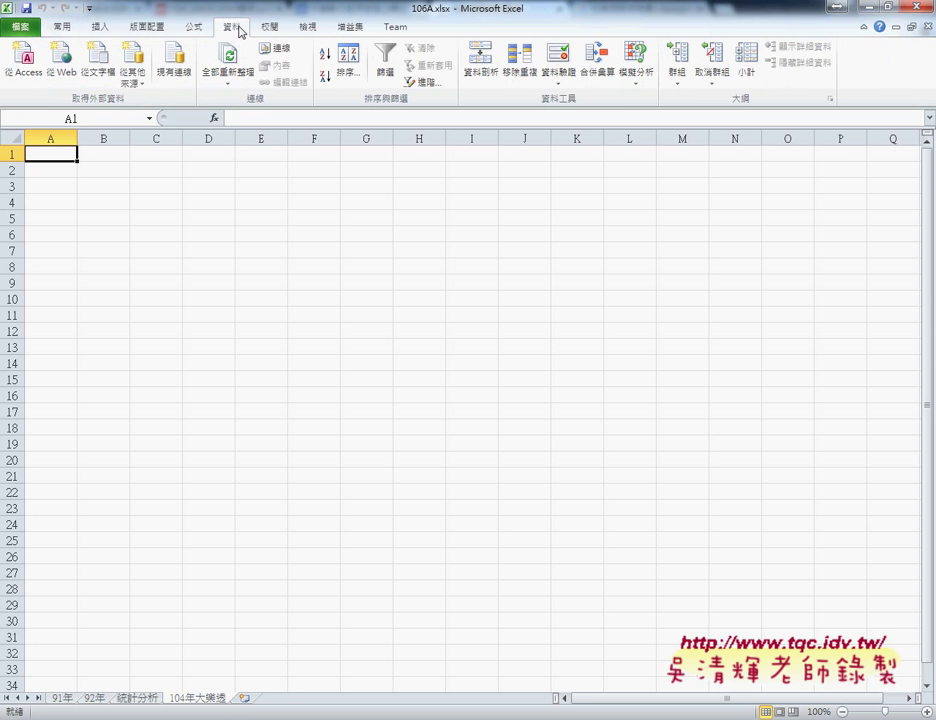
left_click(60, 78)
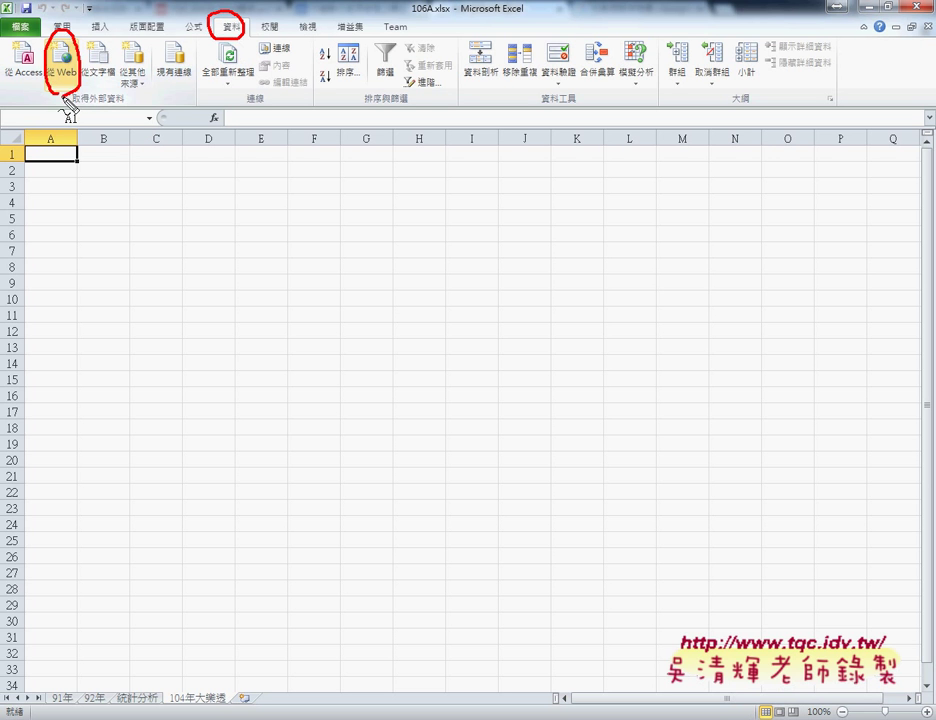
left_click_drag(207, 22, 101, 33)
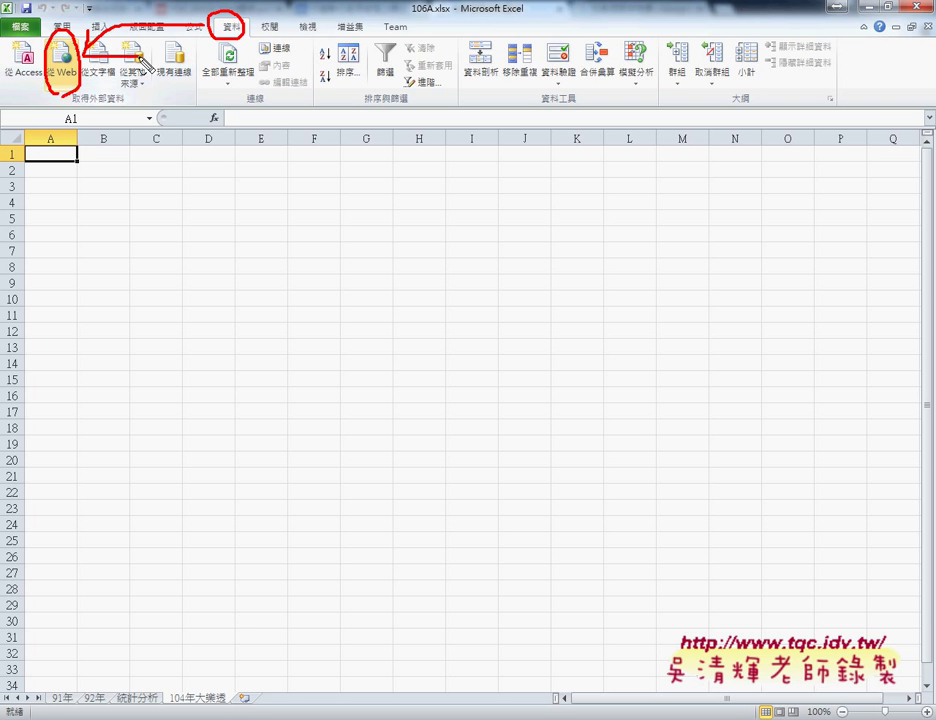
key("Escape")
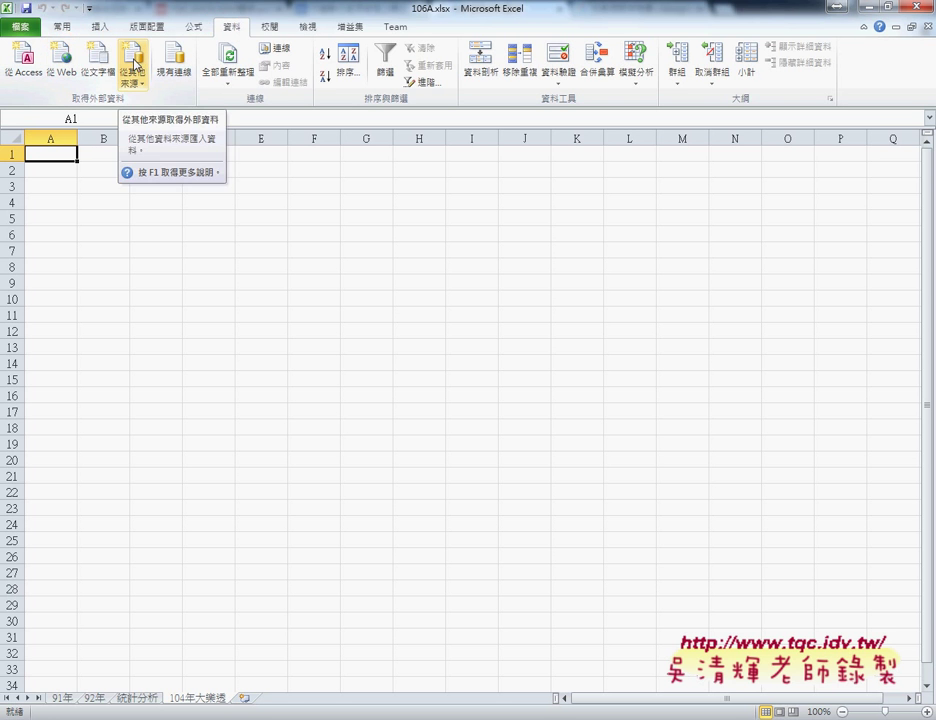
left_click(61, 58)
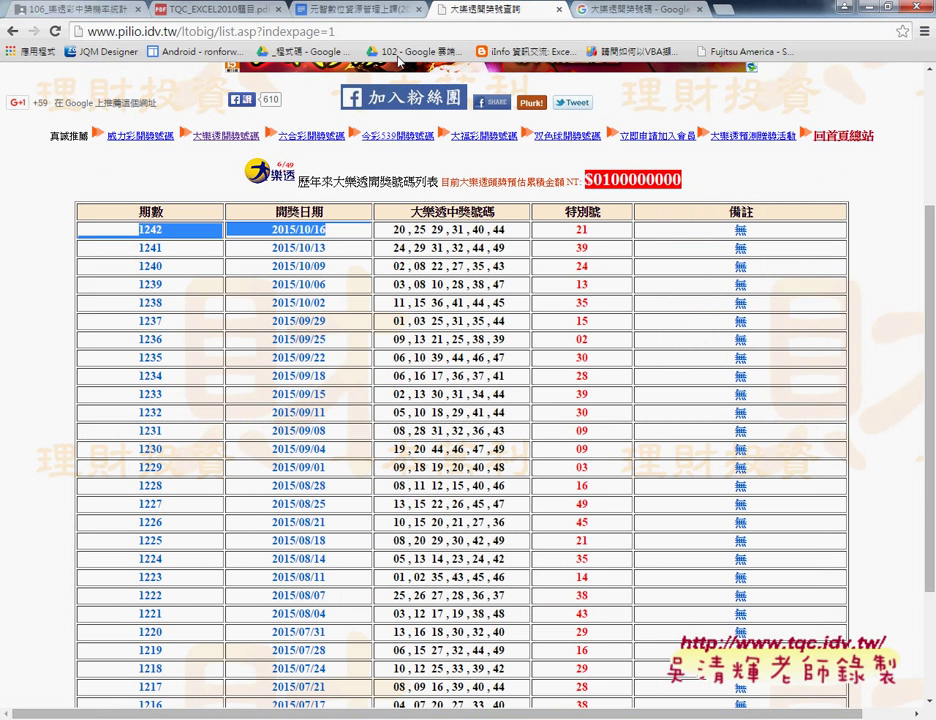
Copy the pilio list.asp?indexpage=1 address and paste it into the web query's Address box
left_click(322, 32)
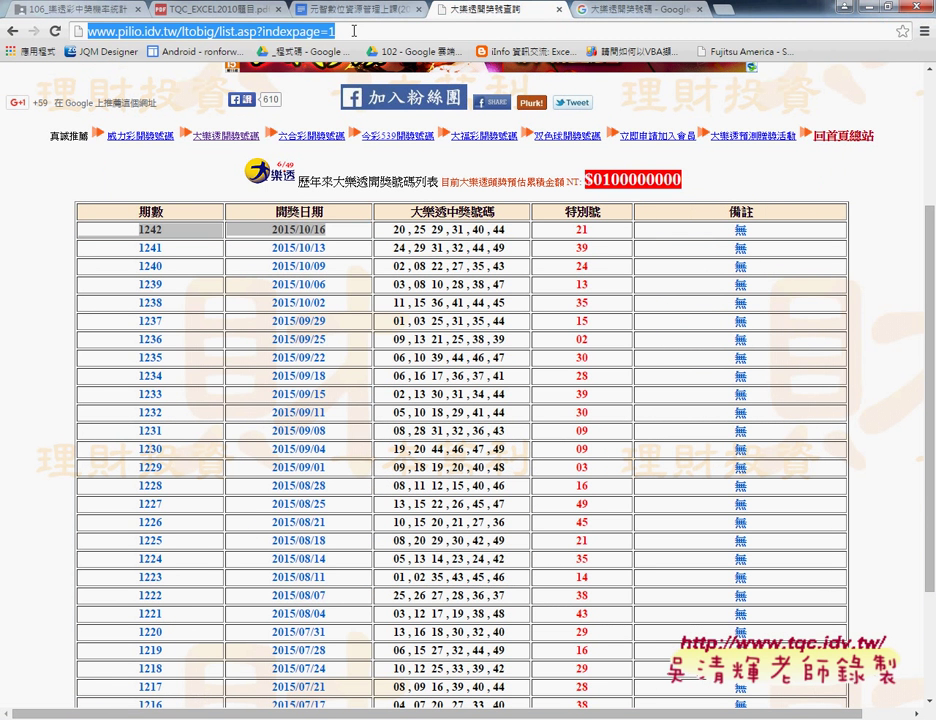
right_click(322, 32)
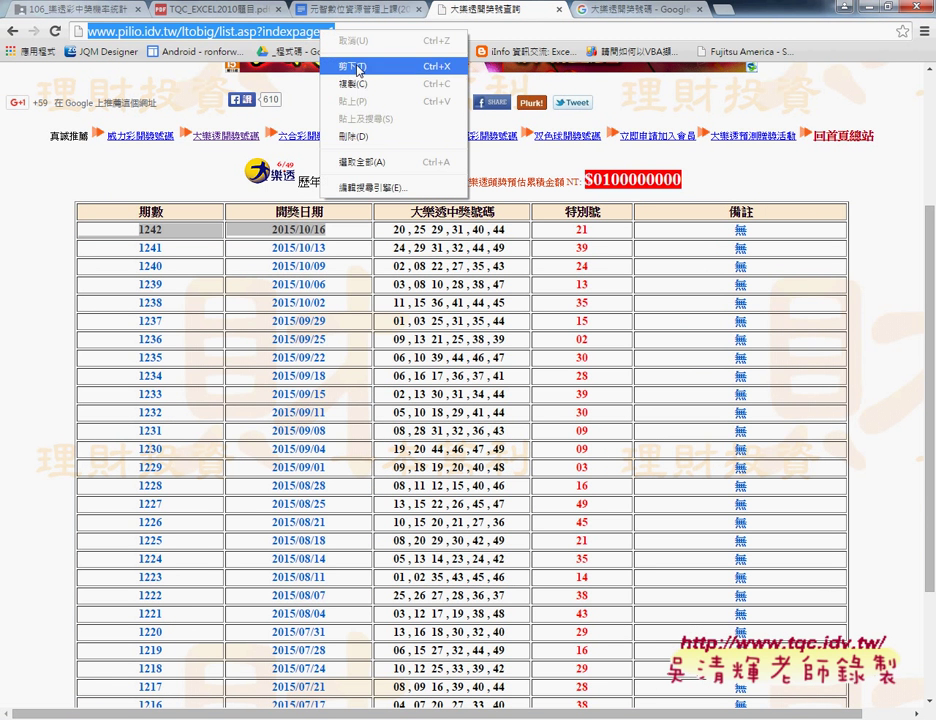
left_click(355, 82)
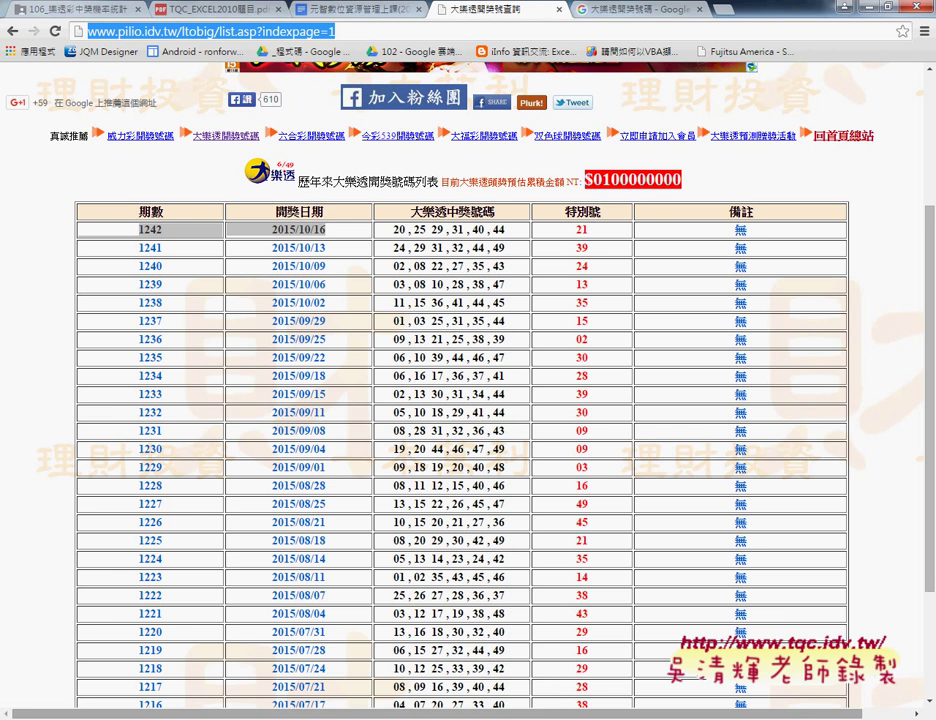
left_click(445, 680)
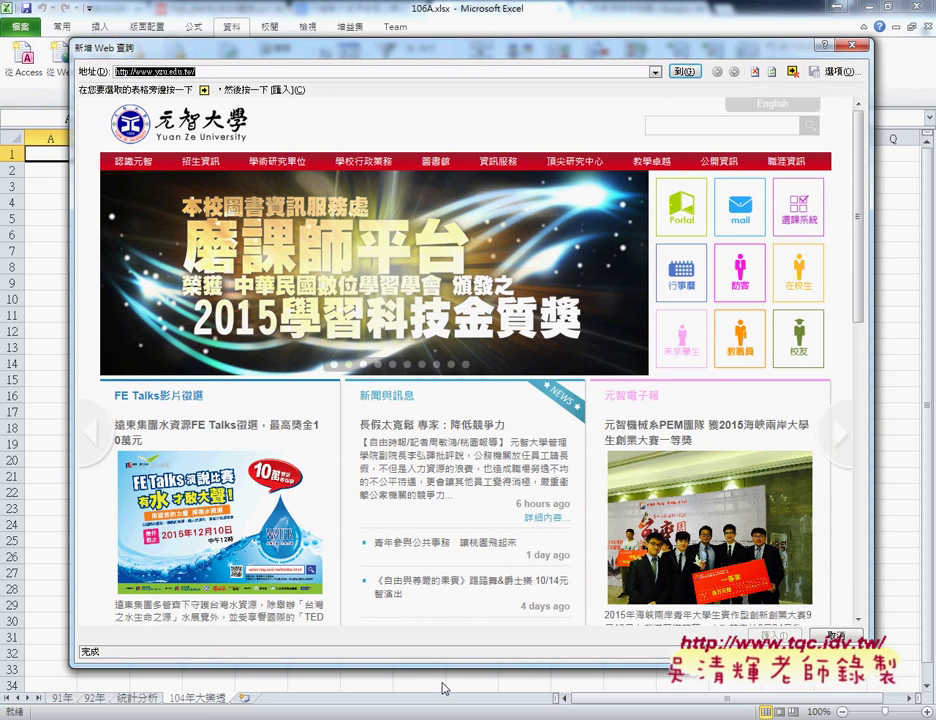
right_click(198, 74)
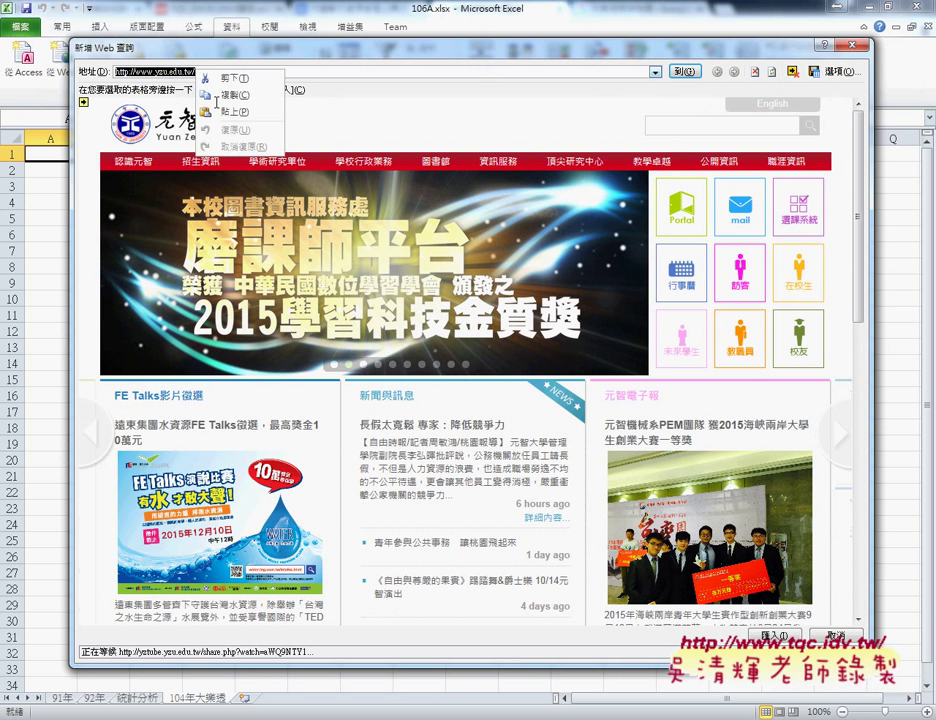
left_click(222, 110)
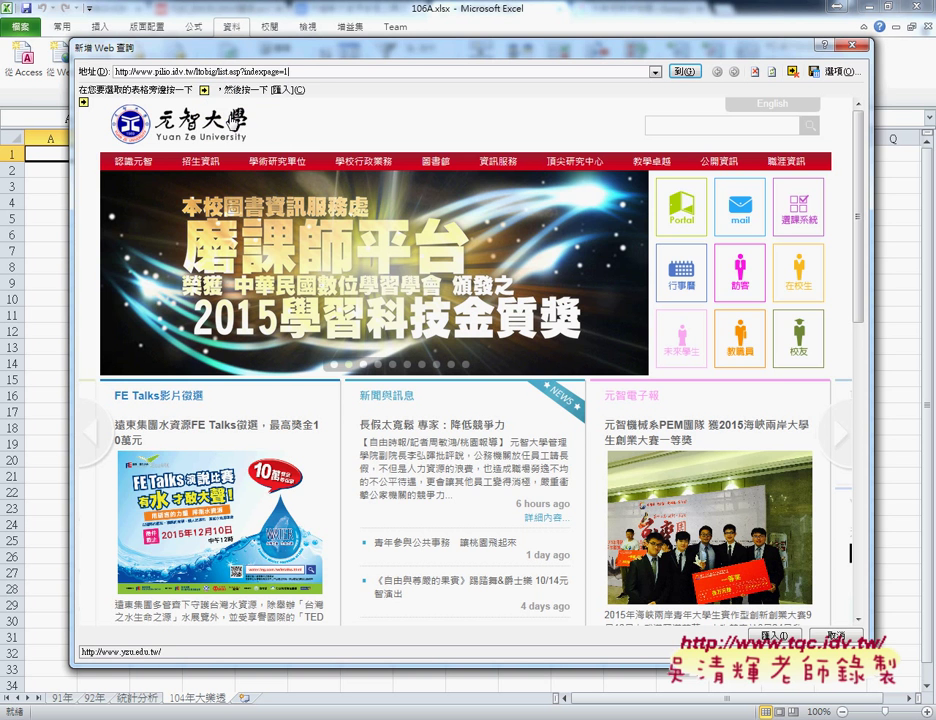
Load the pilio lottery page in the query, declining each script error until it renders
left_click(683, 72)
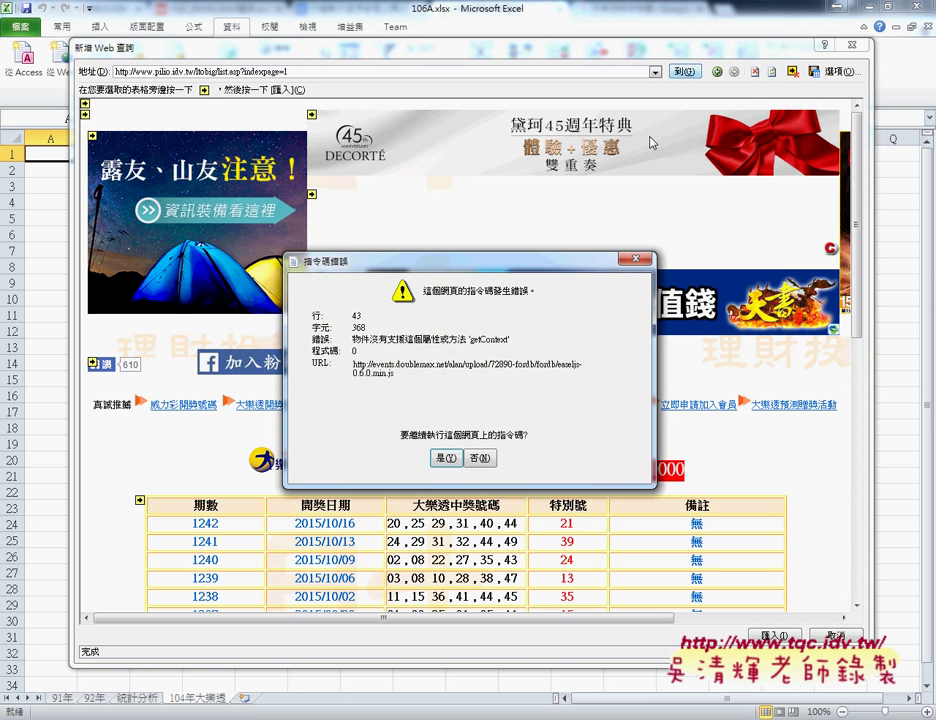
left_click(481, 458)
left_click(481, 458)
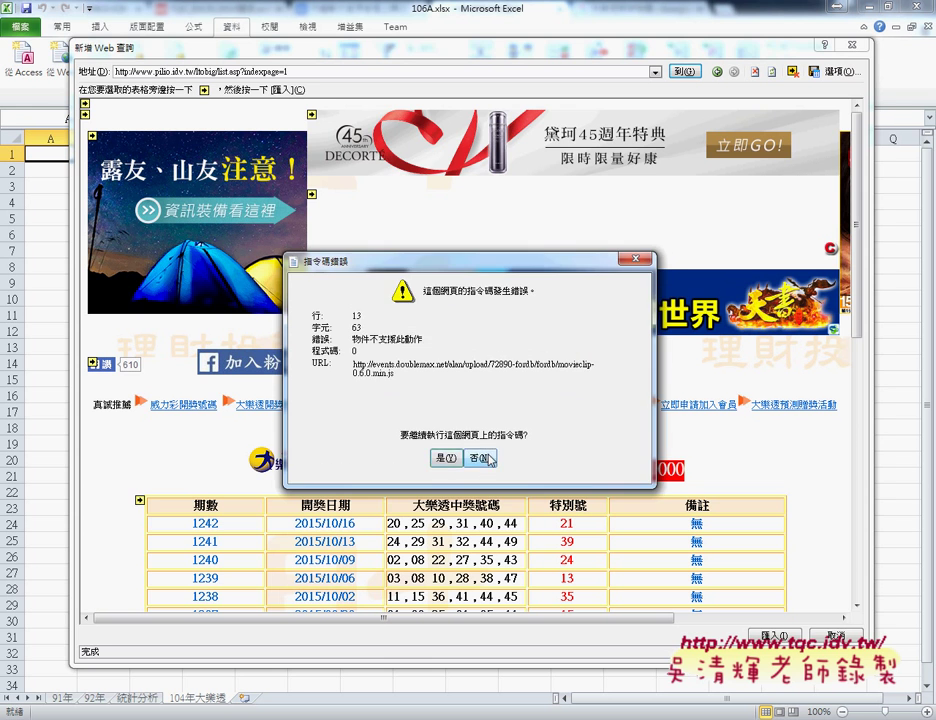
left_click(484, 458)
left_click(484, 458)
left_click(484, 458)
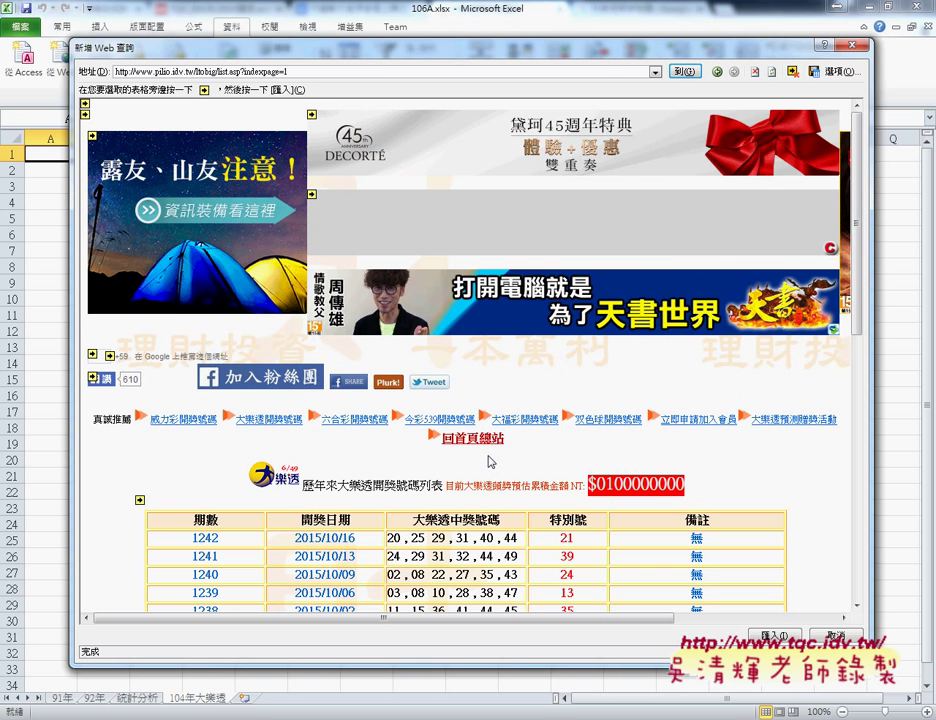
scroll(566, 462, "down", 5)
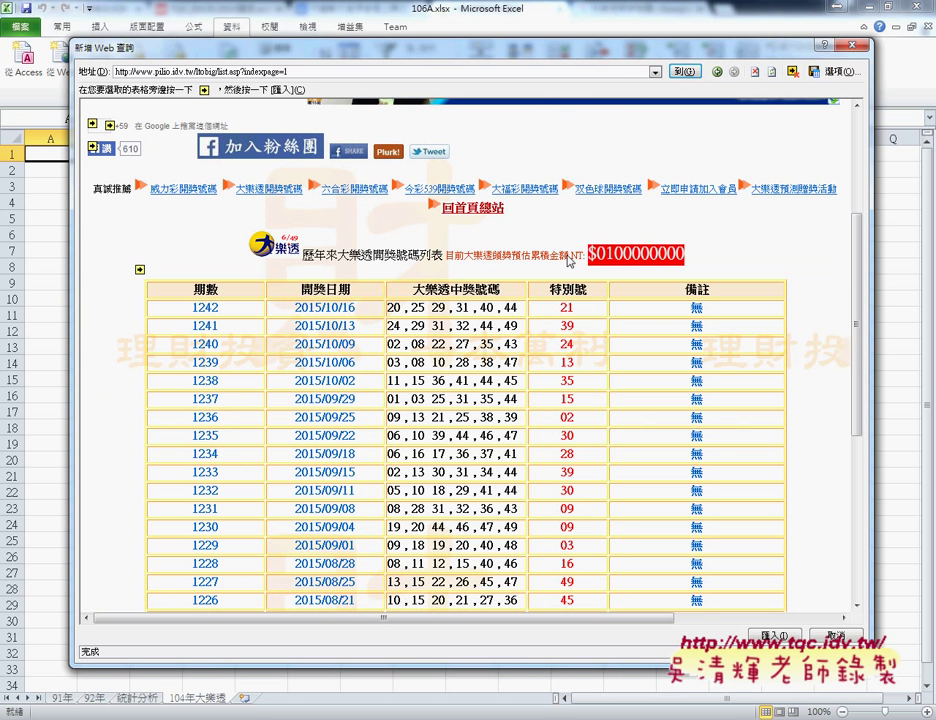
scroll(147, 274, "down", 5)
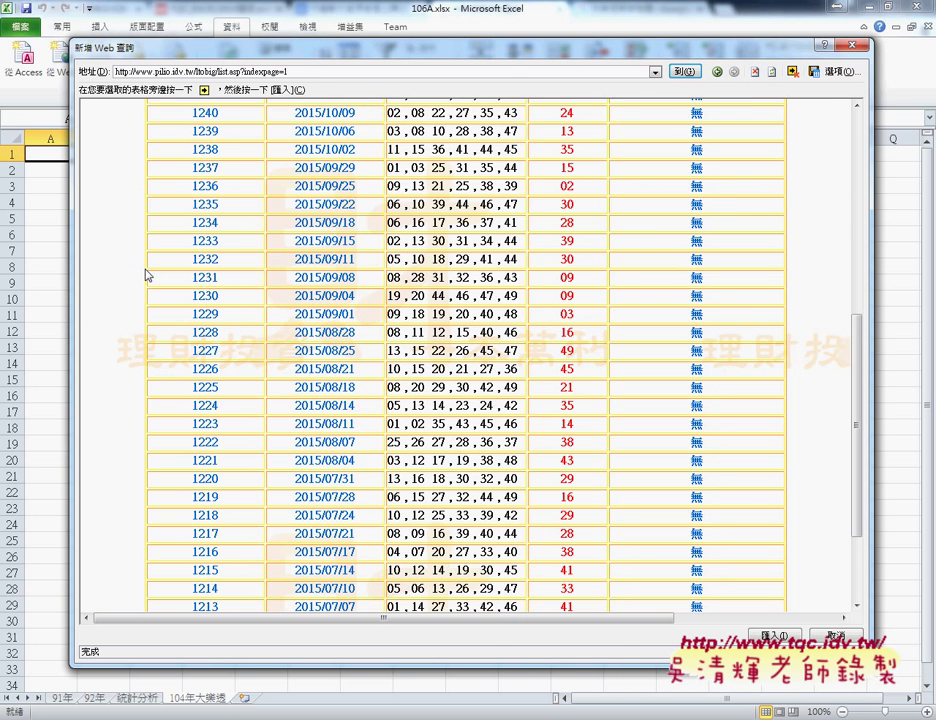
scroll(147, 274, "up", 5)
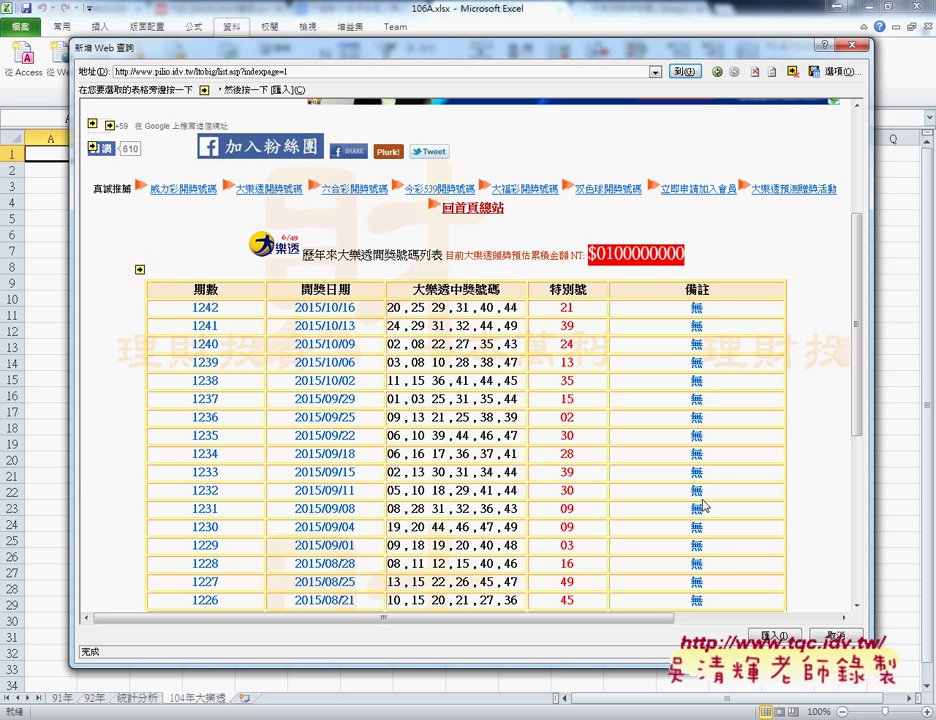
Mark the draw table and import it at cell $A$1
left_click(141, 270)
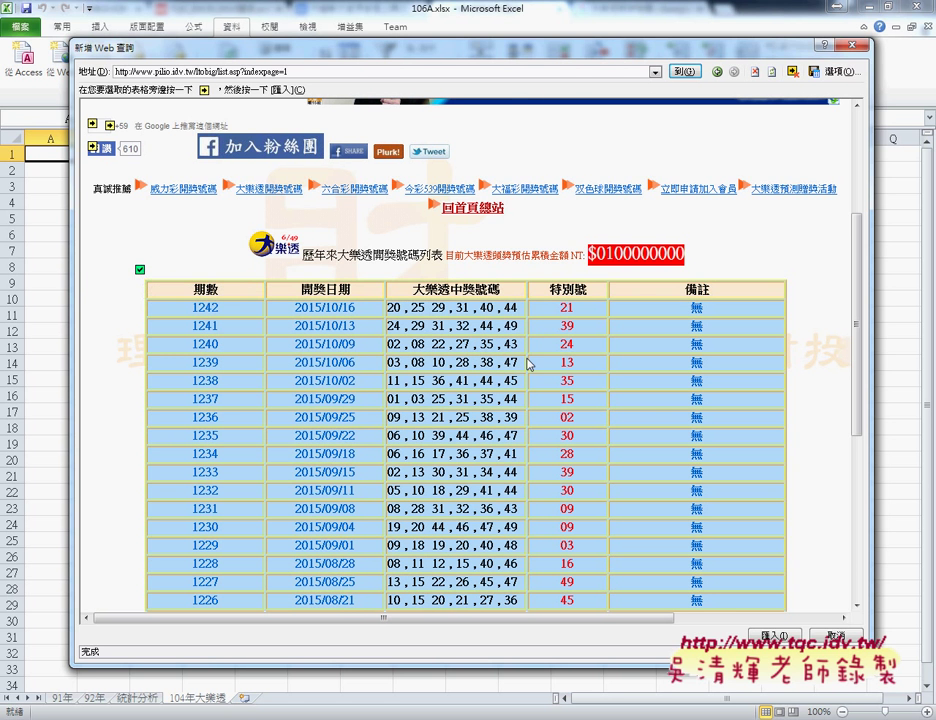
left_click(776, 636)
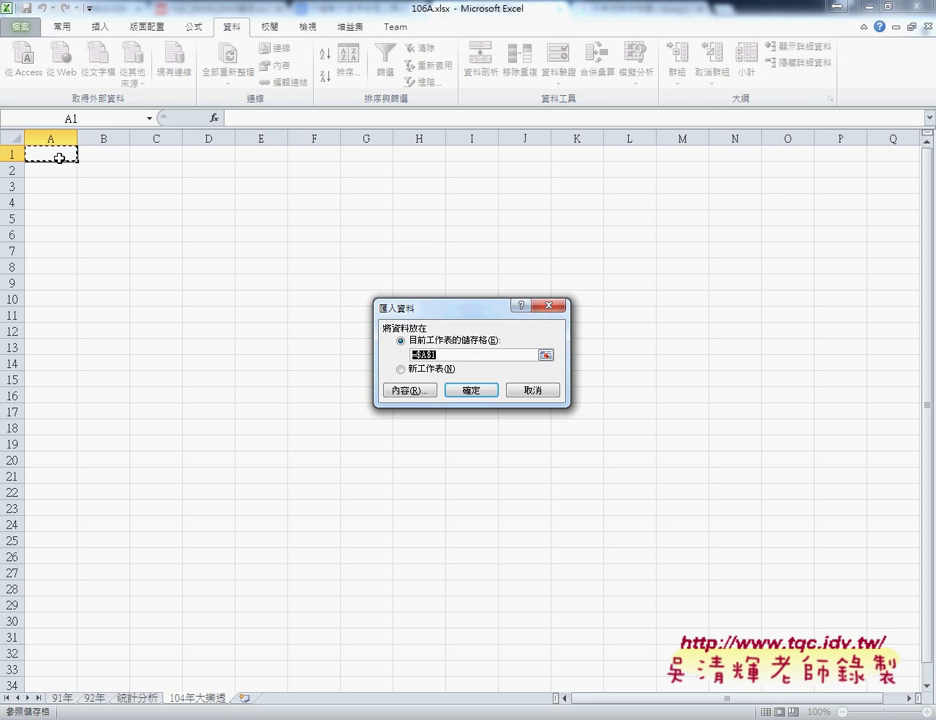
left_click(484, 391)
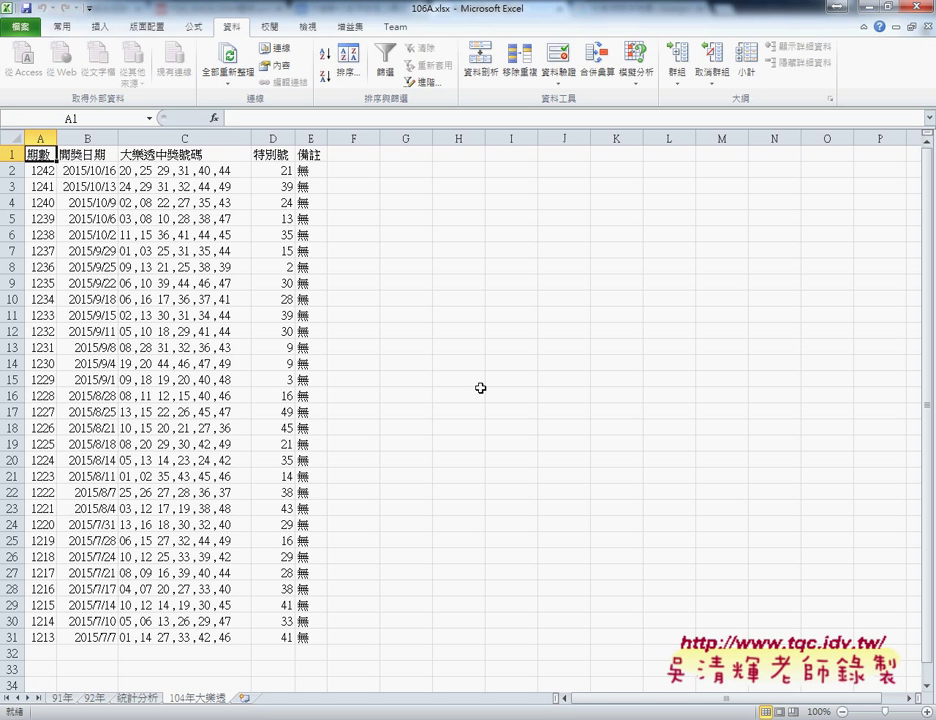
Check dates 2015/10/16 in B2 and 2015/7/7 in B31, then select A32
left_click(78, 174)
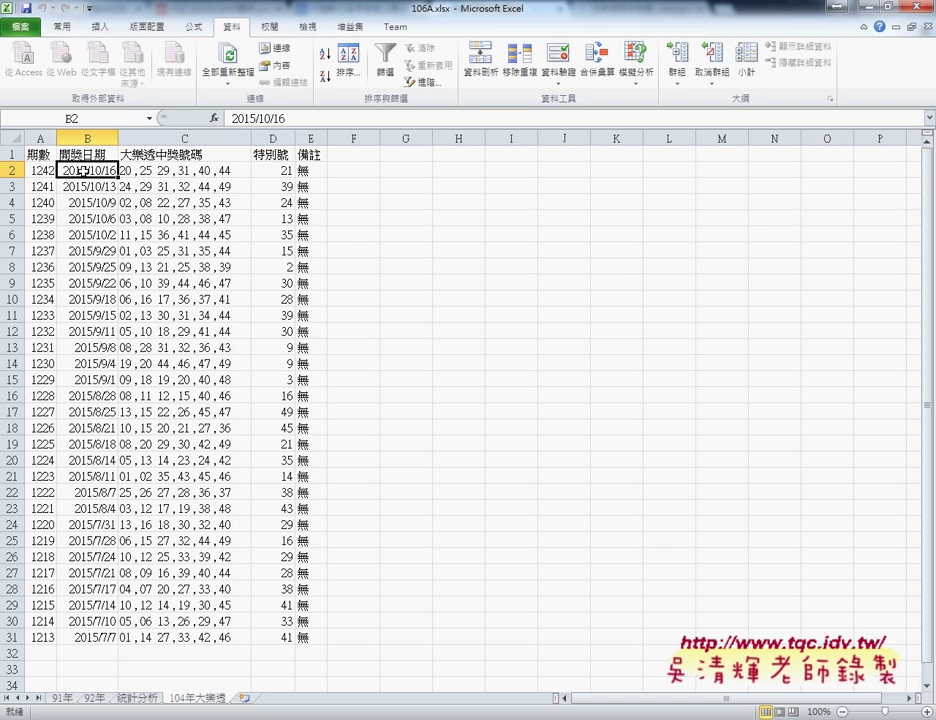
left_click(110, 638)
scroll(432, 539, "down", 1)
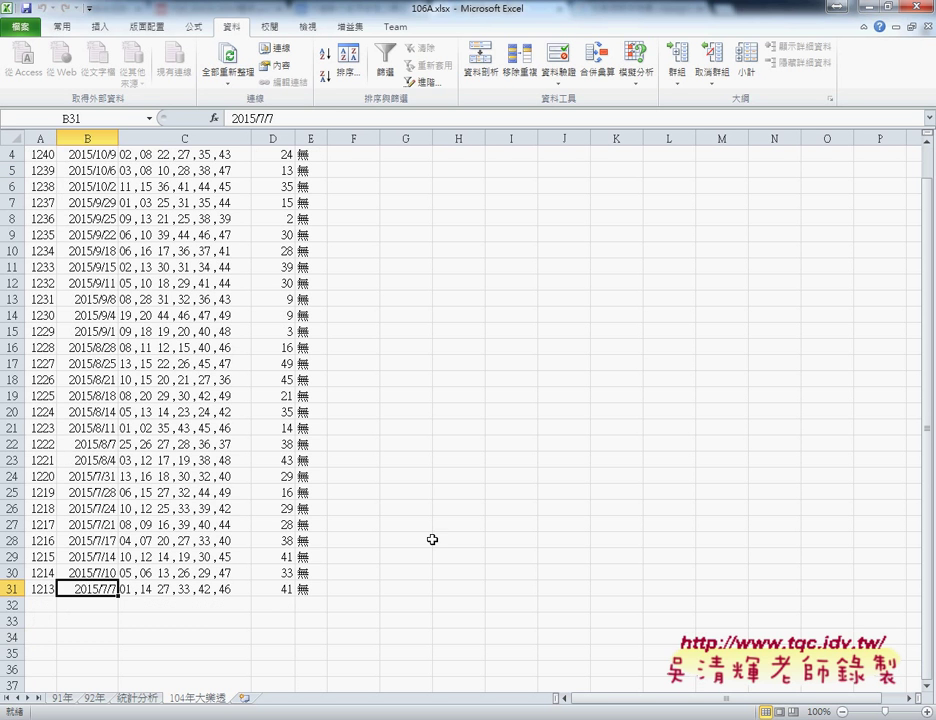
left_click(43, 604)
Start a new web query and open page 2 of the lottery list in Chrome
left_click(60, 55)
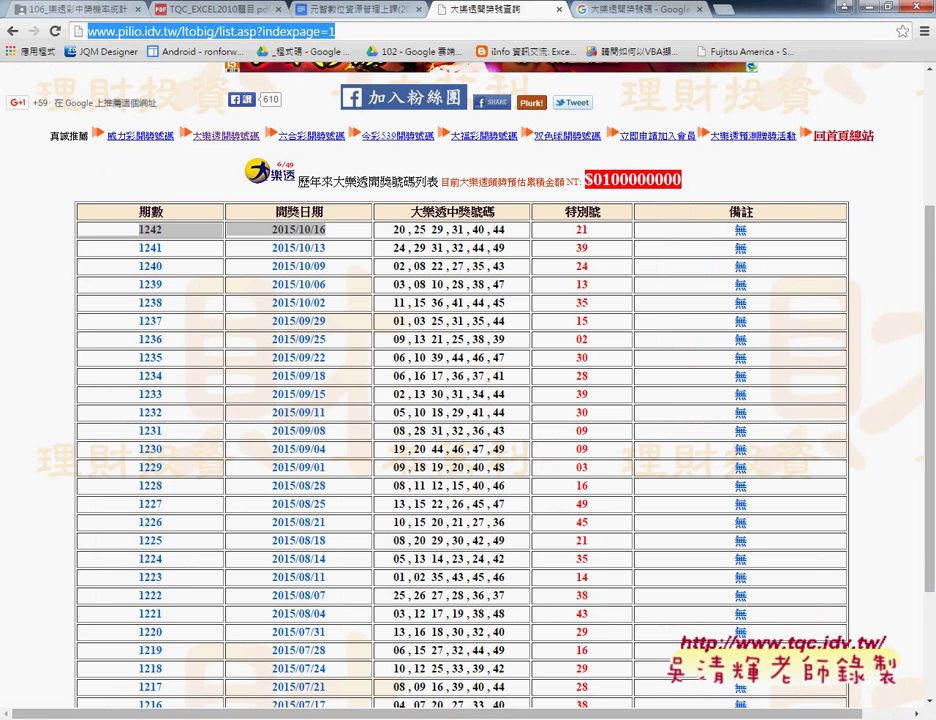
scroll(229, 498, "down", 3)
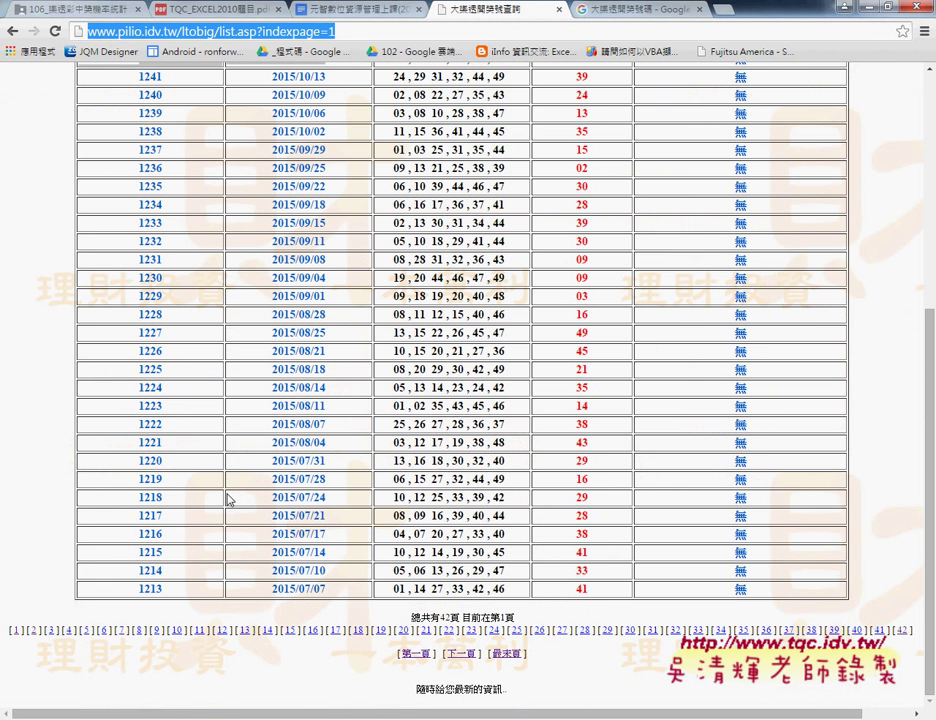
left_click(33, 631)
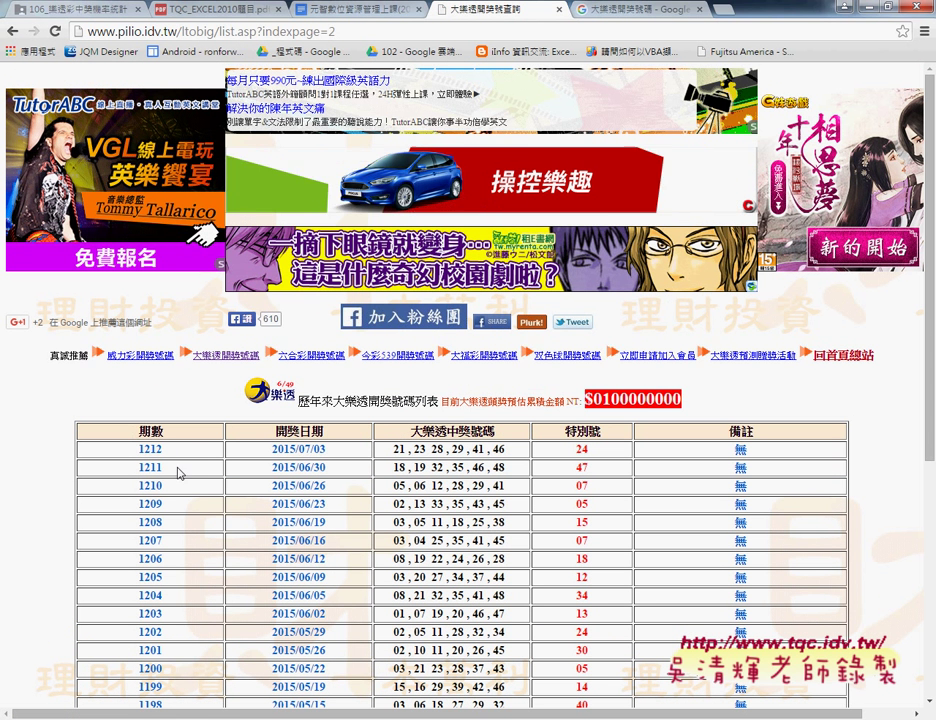
Copy the page 2 address (list.asp?indexpage=2) from Chrome's address bar
left_click(330, 35)
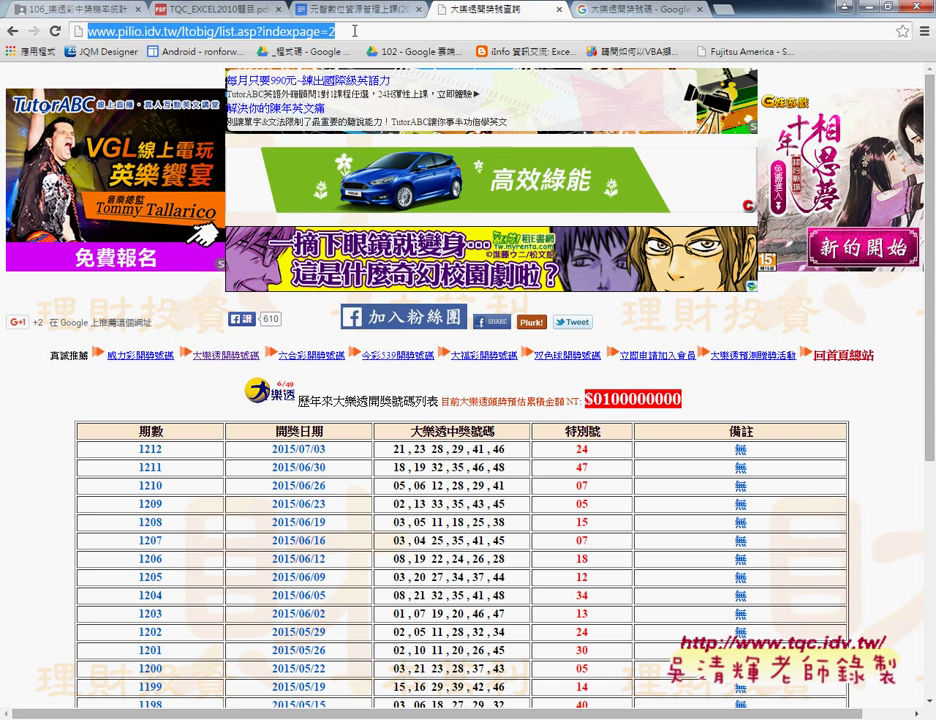
double_click(331, 35)
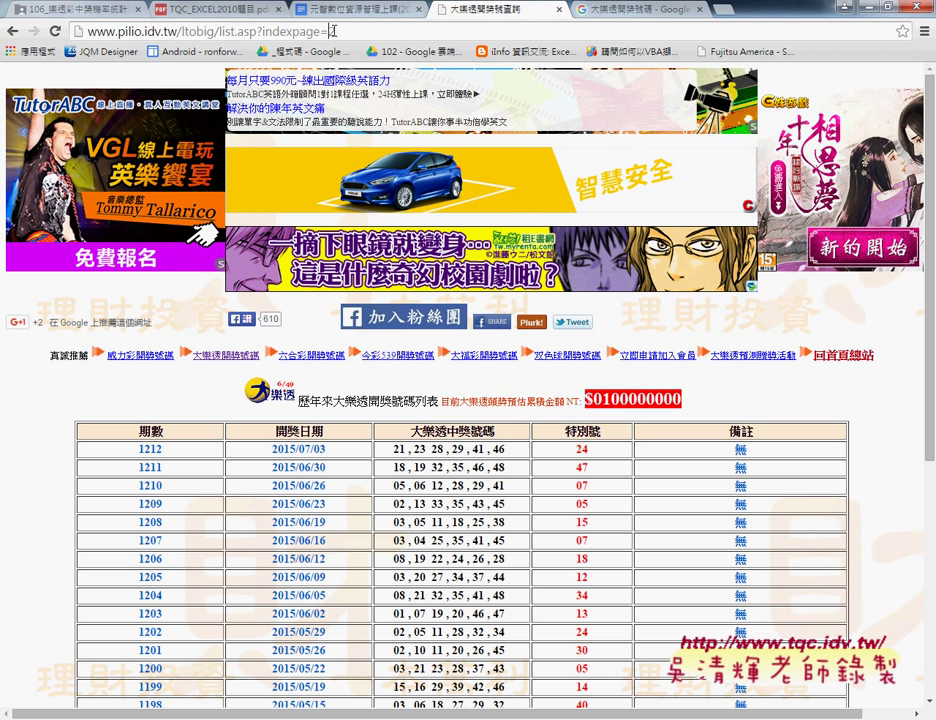
left_click(343, 32)
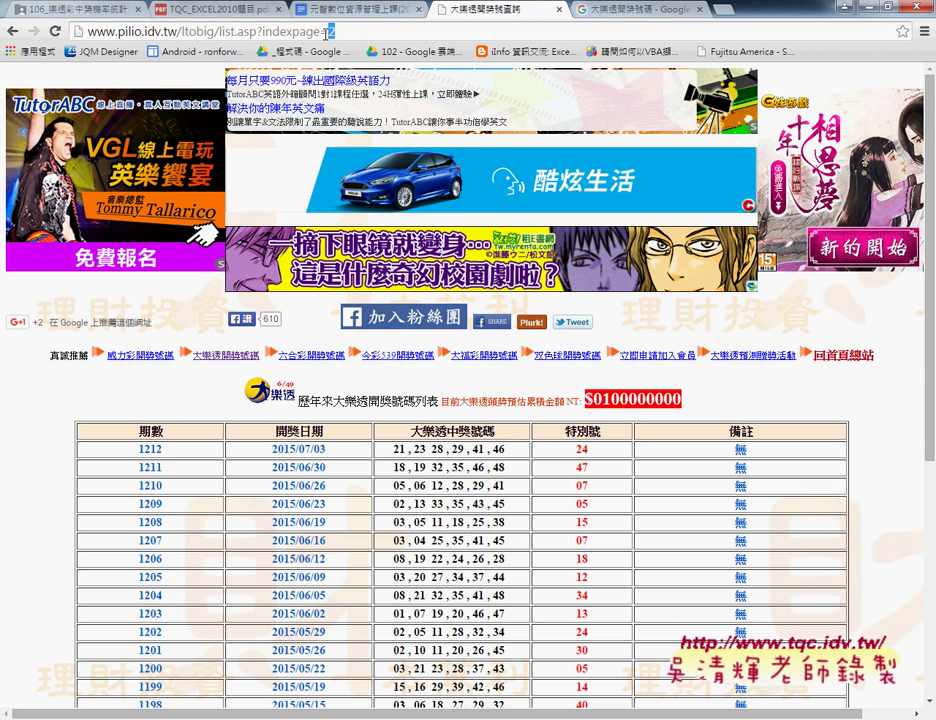
key("ctrl+a")
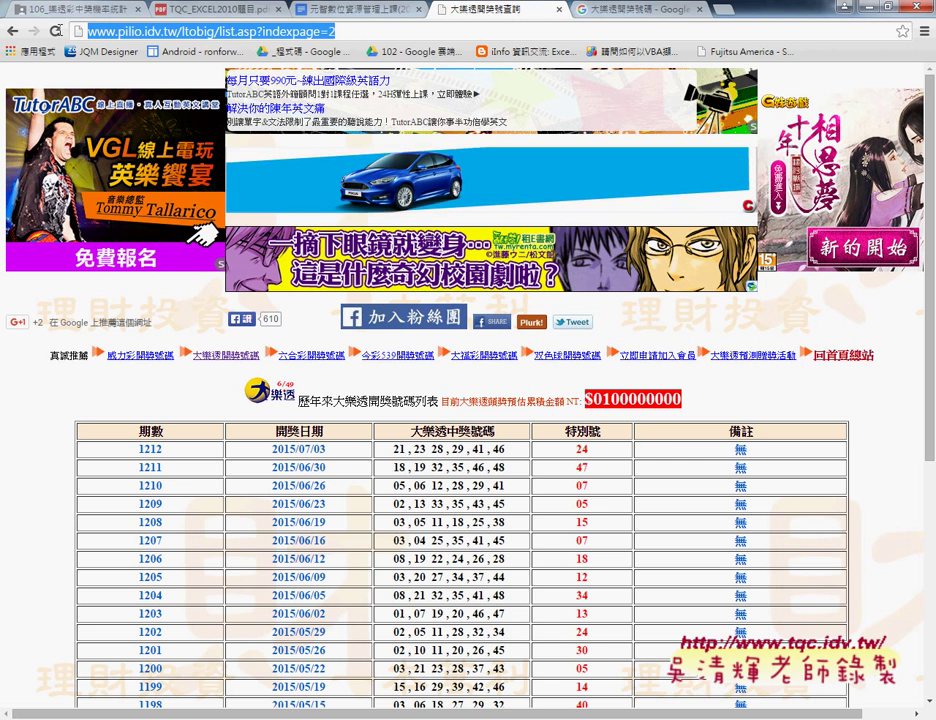
right_click(168, 29)
left_click(226, 79)
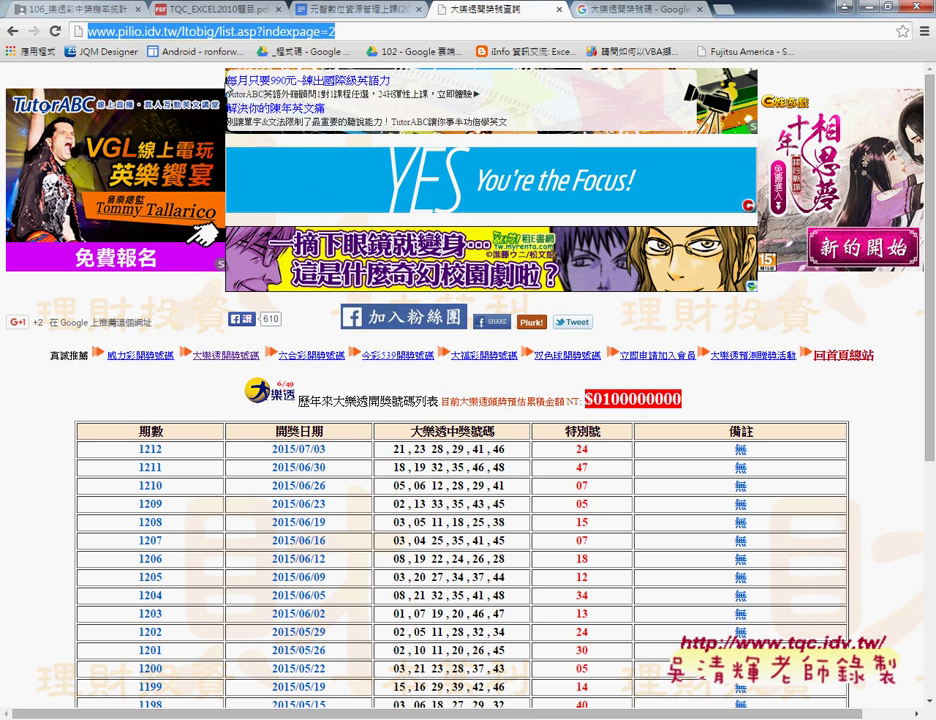
Paste the page 2 address into the web query and load it, declining every script error
left_click(408, 679)
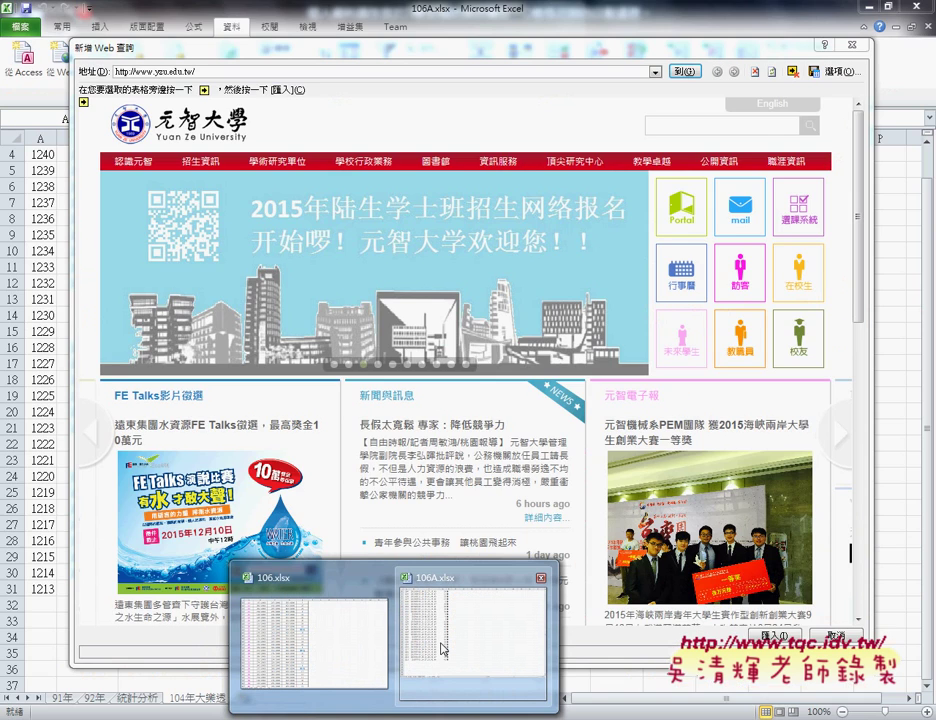
right_click(209, 72)
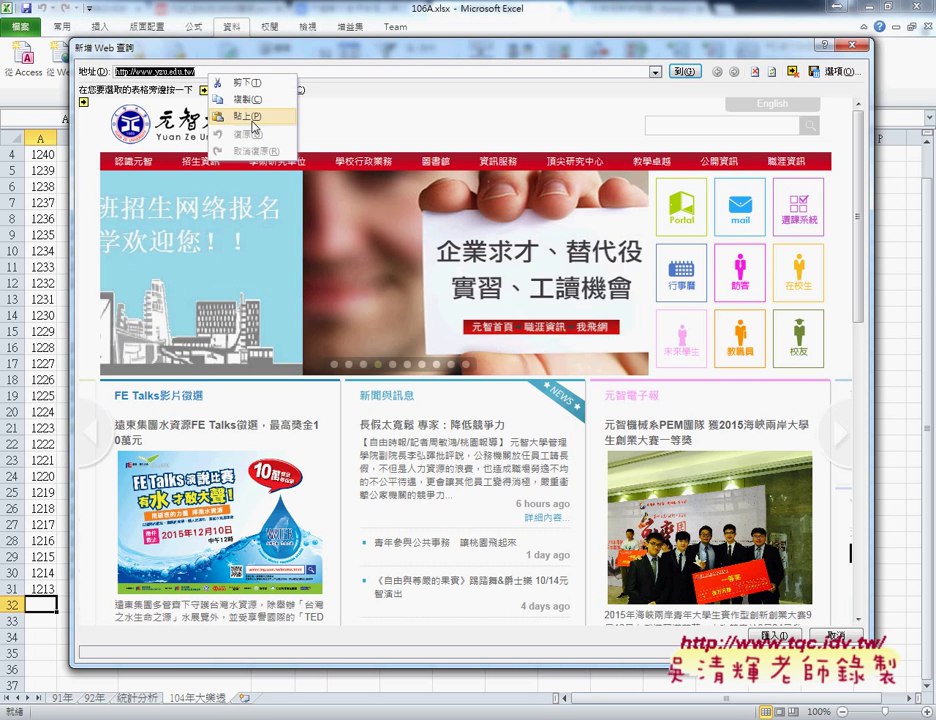
left_click(247, 116)
left_click(680, 74)
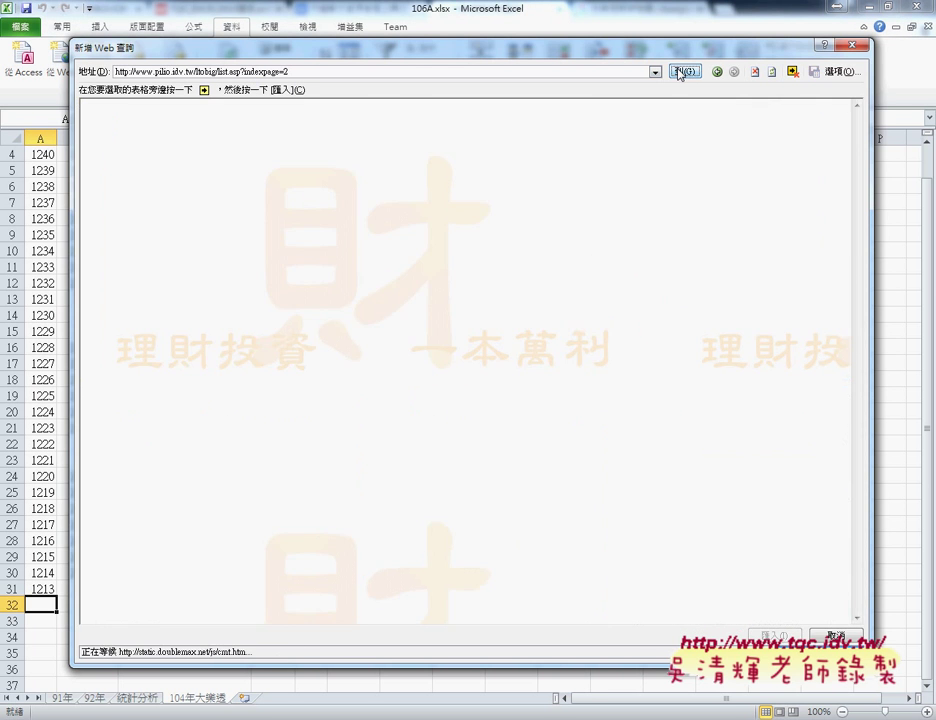
left_click(481, 460)
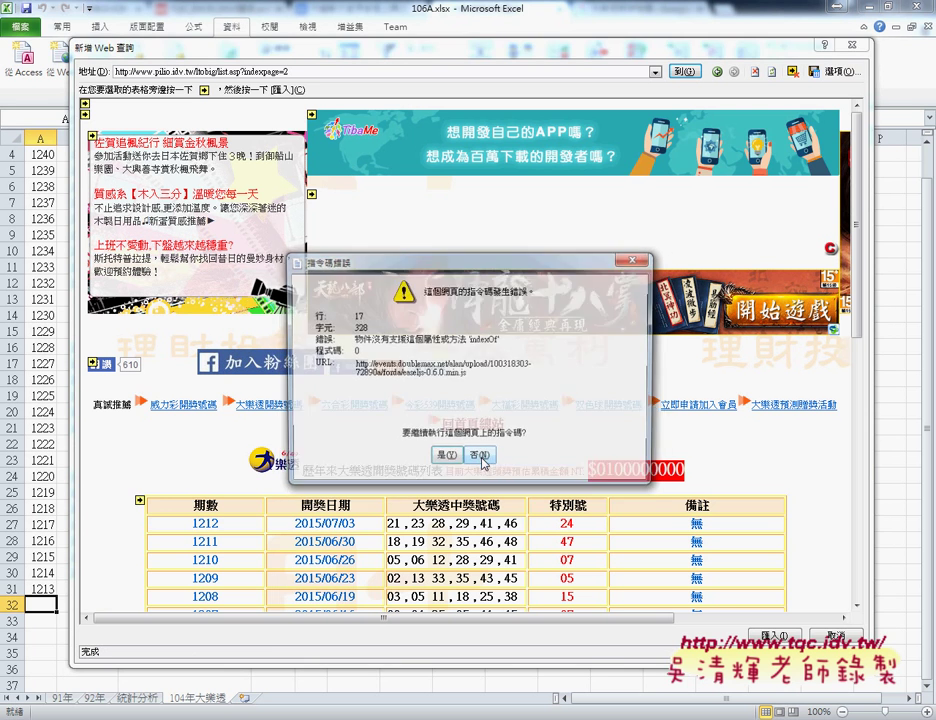
left_click(481, 460)
left_click(481, 460)
left_click(481, 460)
left_click(481, 460)
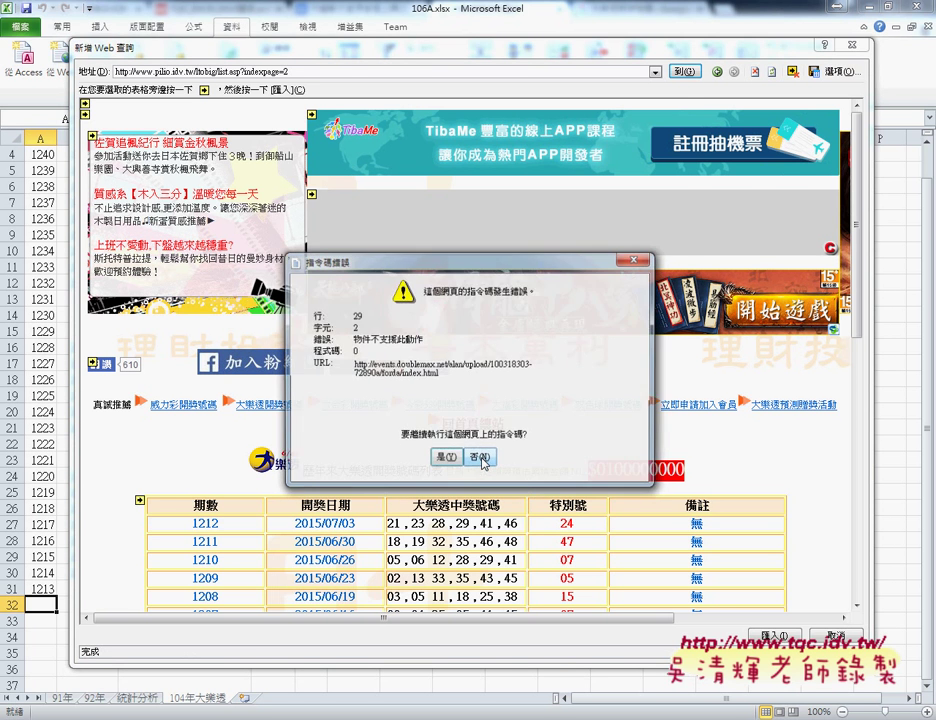
left_click(481, 460)
Mark page 2's draw-results table and import it
left_click(140, 500)
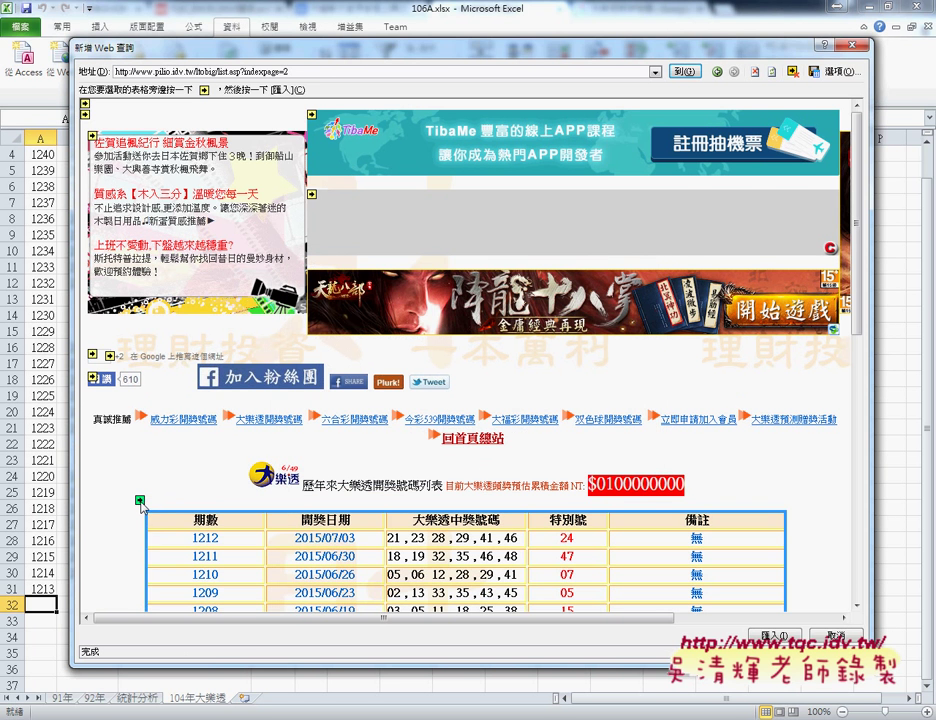
scroll(344, 494, "down", 2)
scroll(288, 496, "down", 1)
scroll(288, 496, "down", 2)
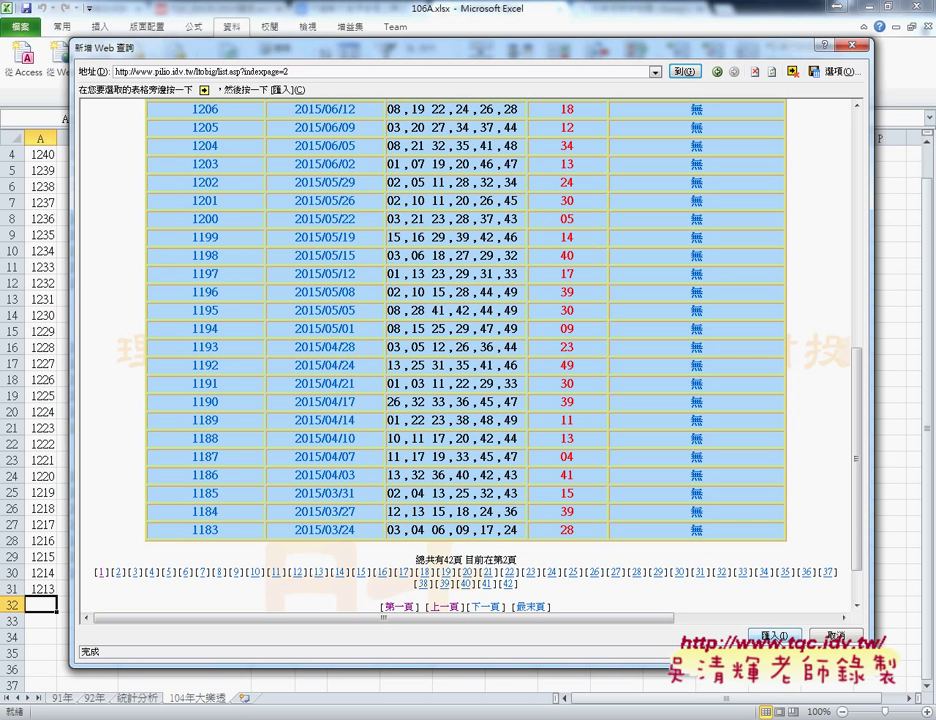
left_click(768, 636)
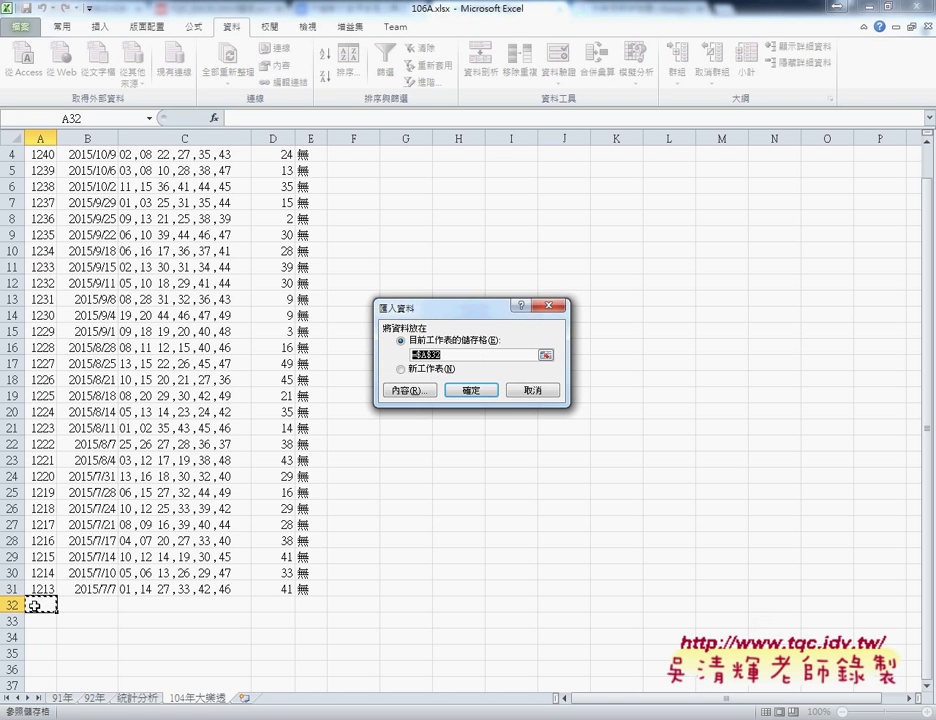
Place the page 2 draws 1212–1183 starting at cell $A$32
left_click(477, 391)
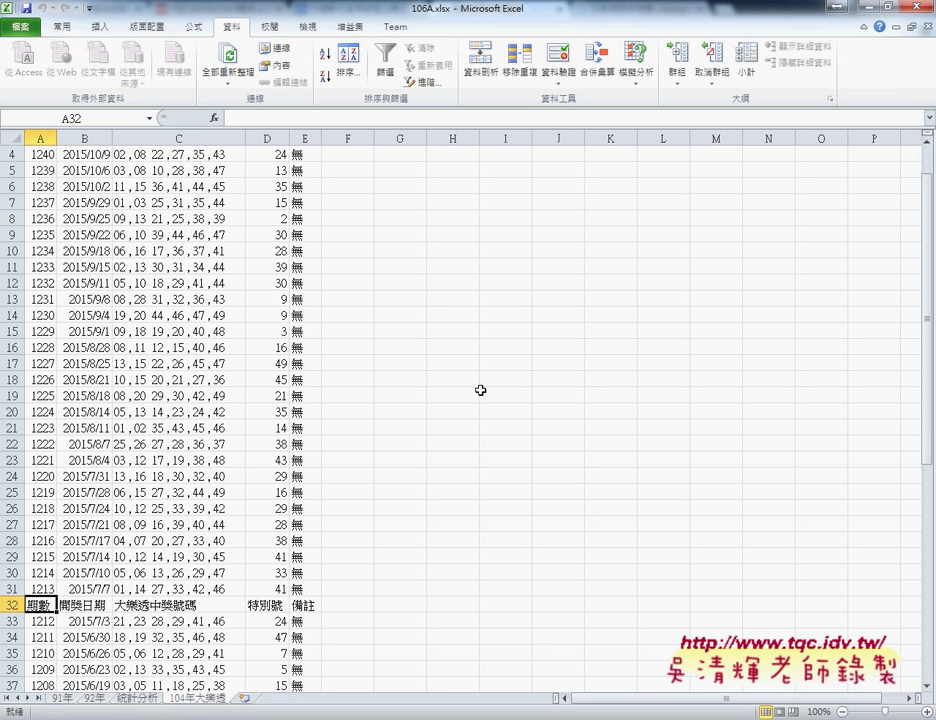
scroll(440, 520, "down", 3)
scroll(433, 545, "down", 2)
scroll(433, 545, "down", 4)
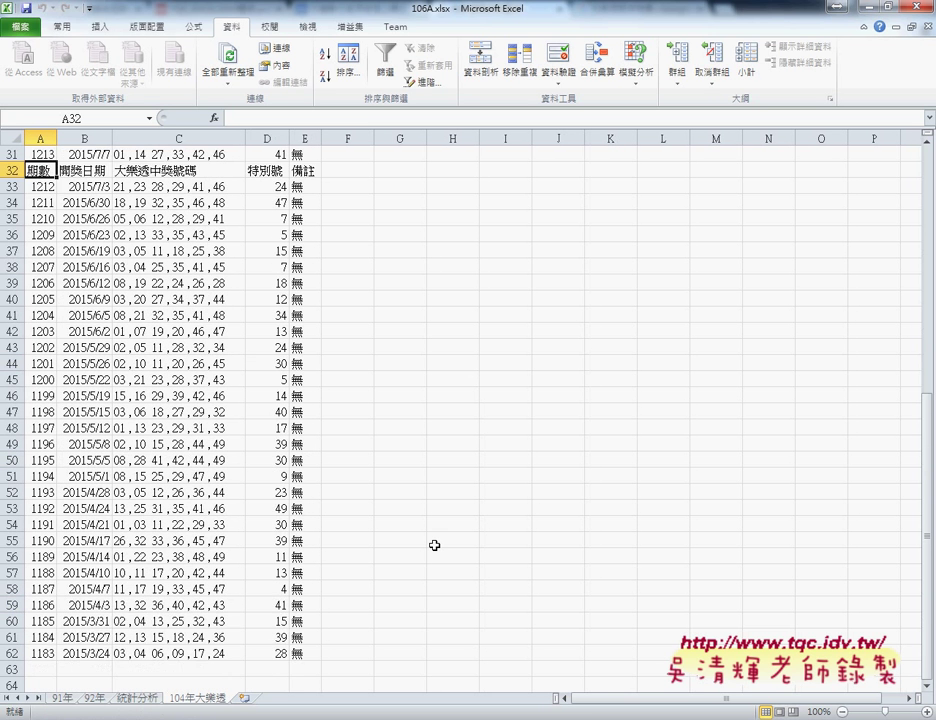
scroll(434, 545, "down", 1)
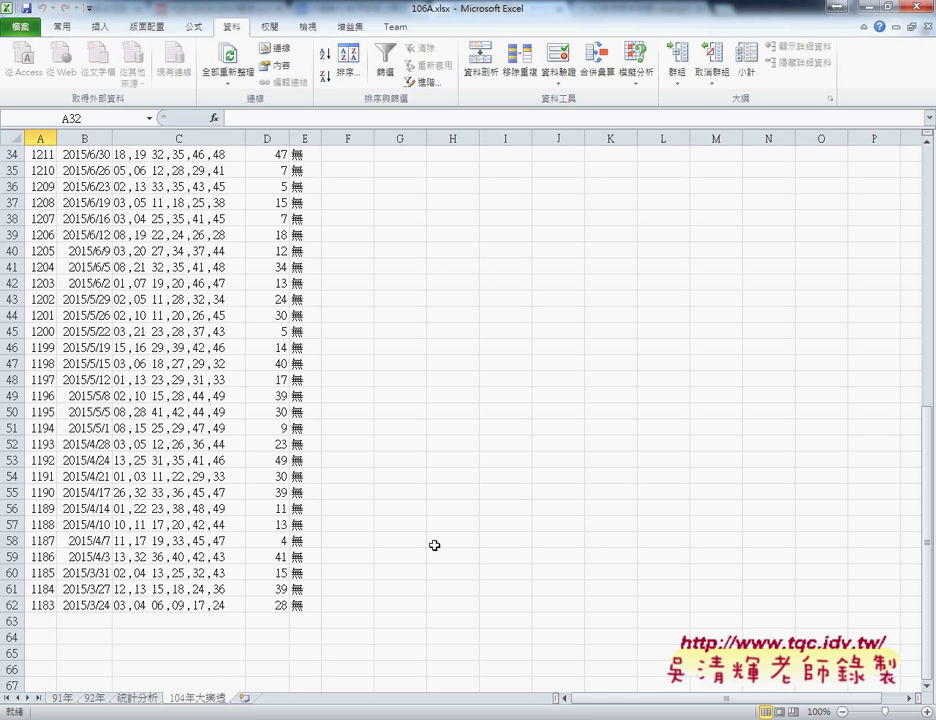
scroll(434, 545, "up", 3)
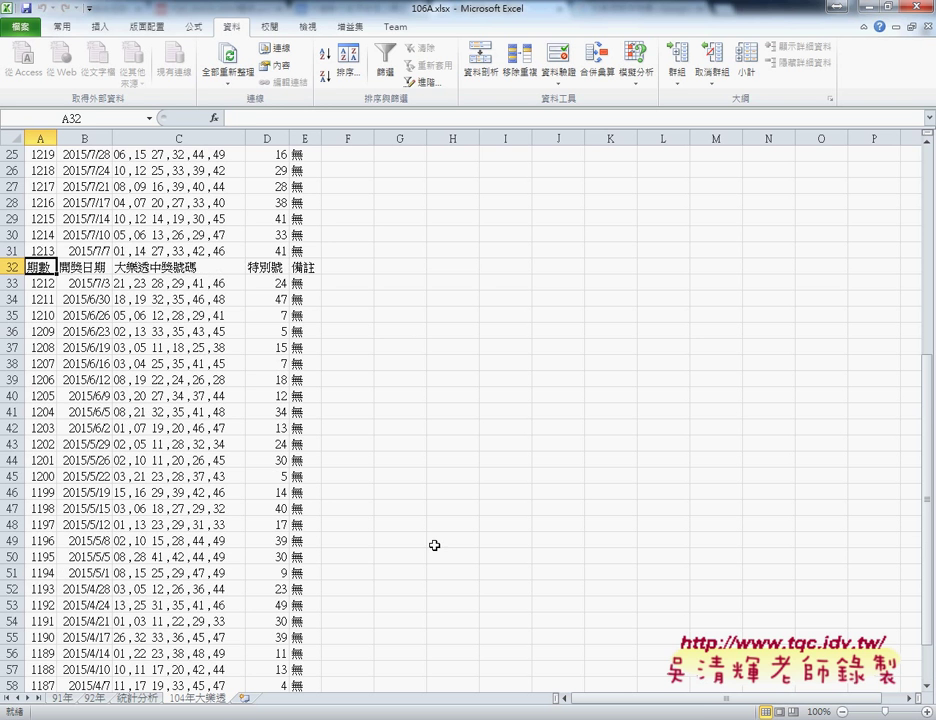
Delete the repeated header row 32 so draws run continuously 1242–1183
left_click(12, 266)
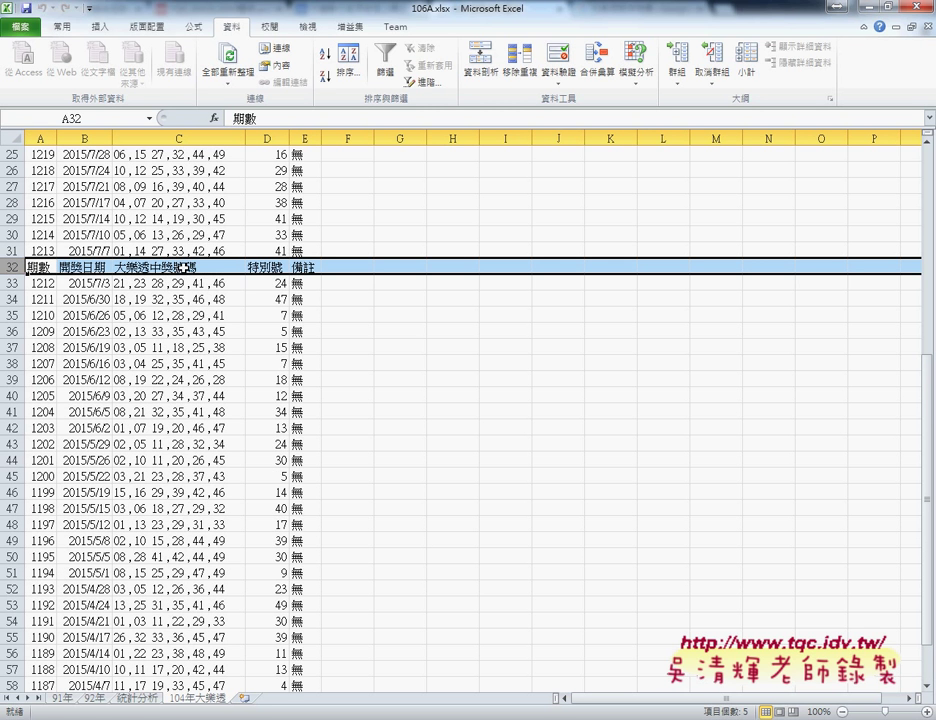
right_click(200, 266)
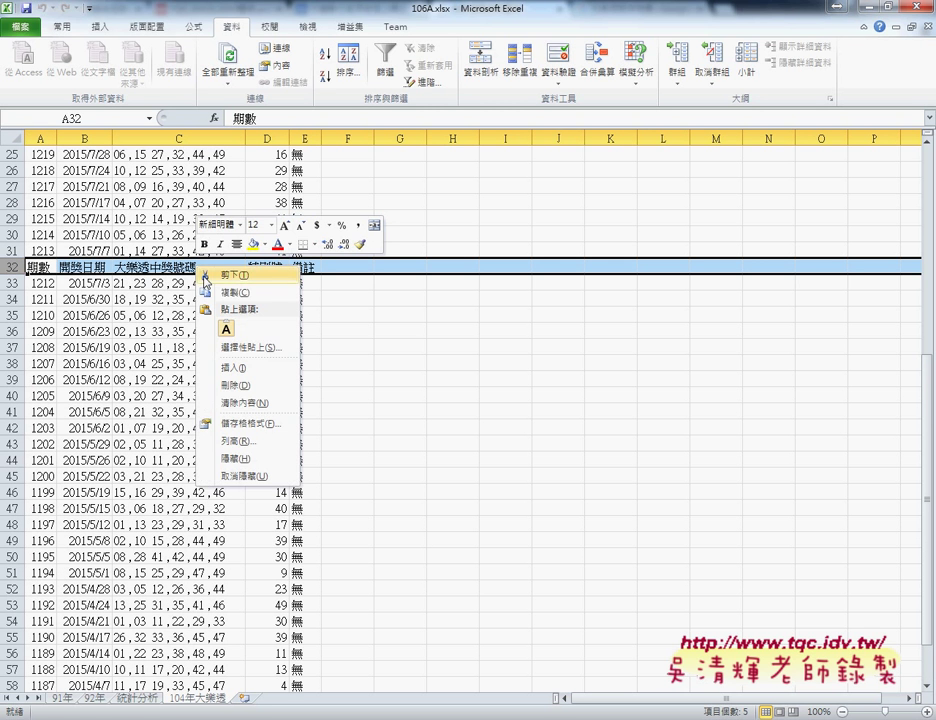
left_click(228, 385)
scroll(228, 385, "up", 4)
scroll(228, 385, "up", 4)
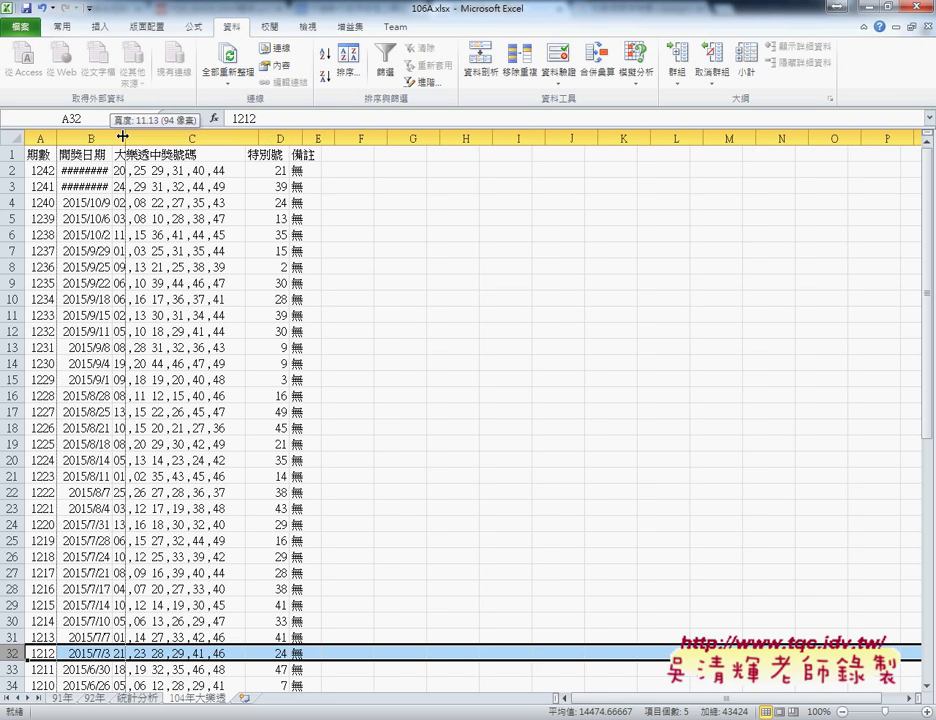
Widen column B so all draw dates show, then inspect the winning numbers in C1:C2
left_click_drag(112, 137, 129, 135)
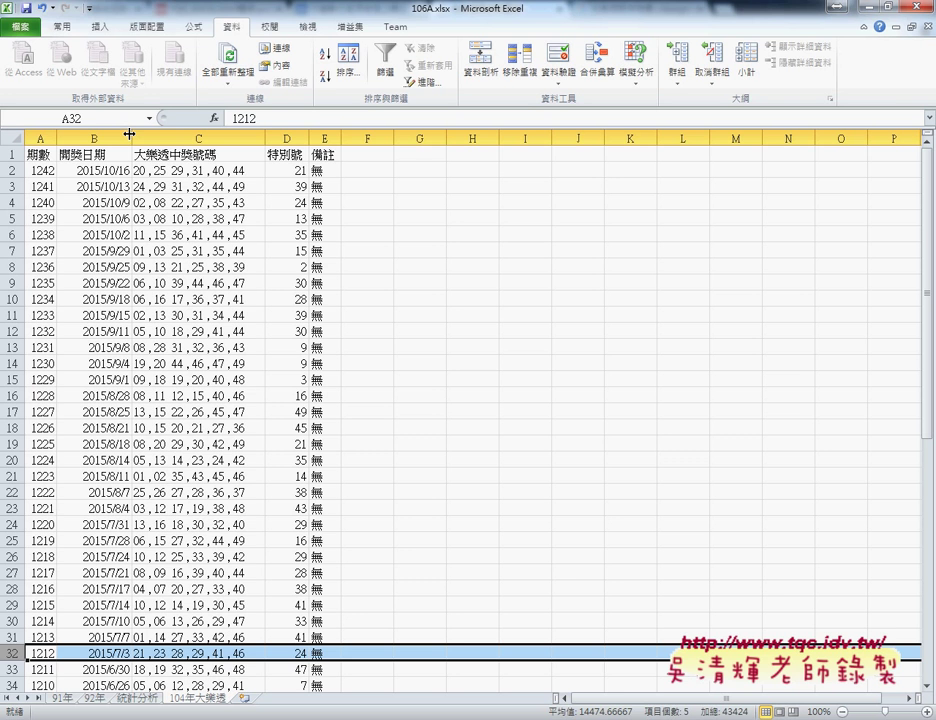
left_click(155, 155)
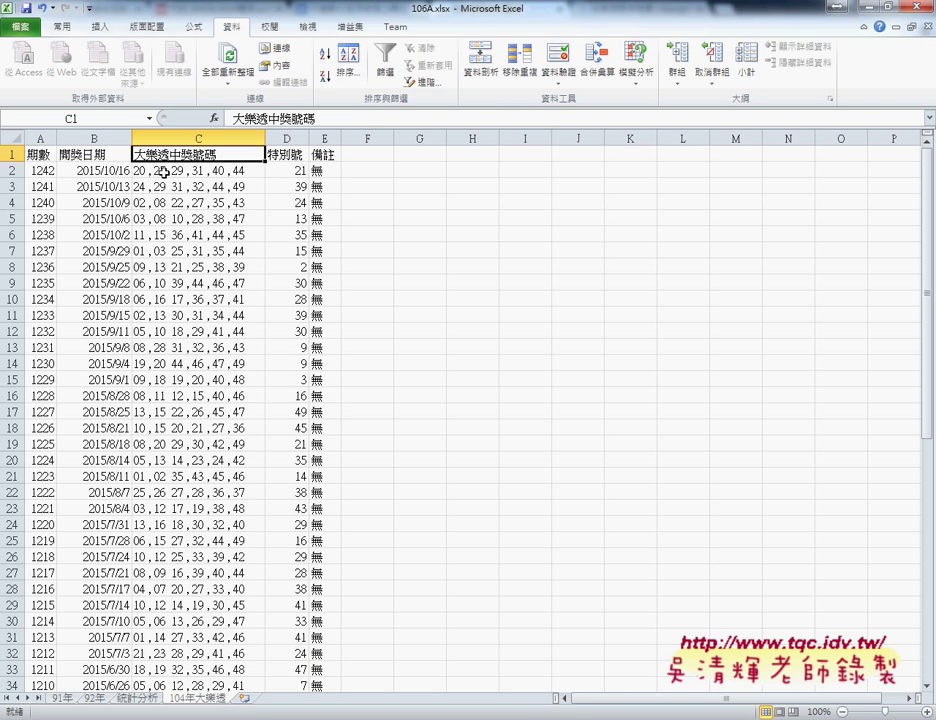
left_click(157, 171)
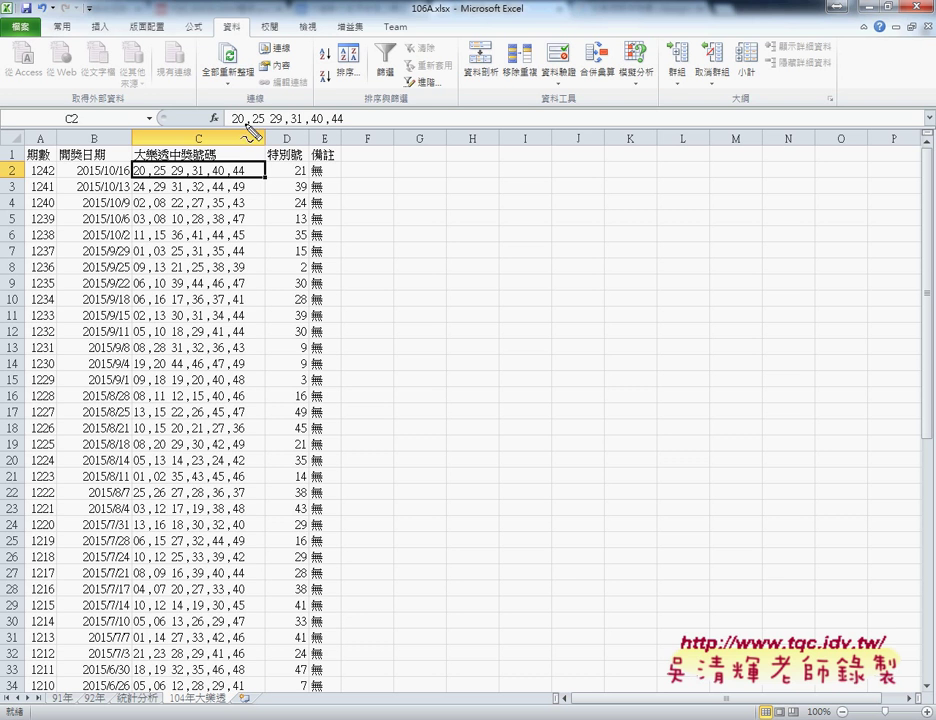
mouse_move(249, 118)
left_mouse_down()
mouse_move(249, 127)
mouse_move(288, 127)
mouse_move(264, 131)
mouse_move(272, 131)
left_mouse_up()
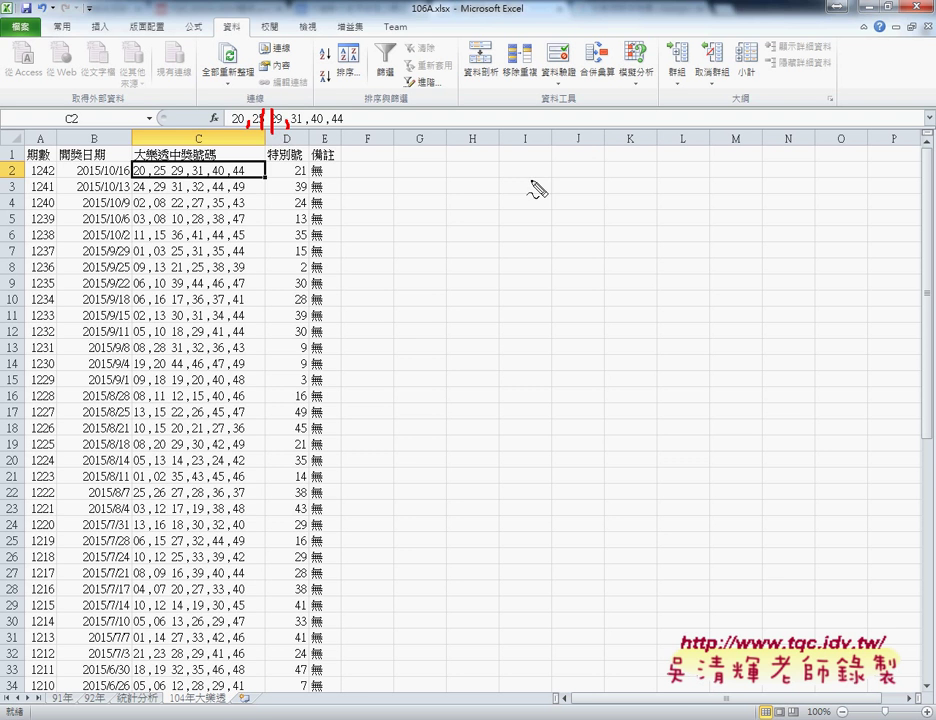
key("Escape")
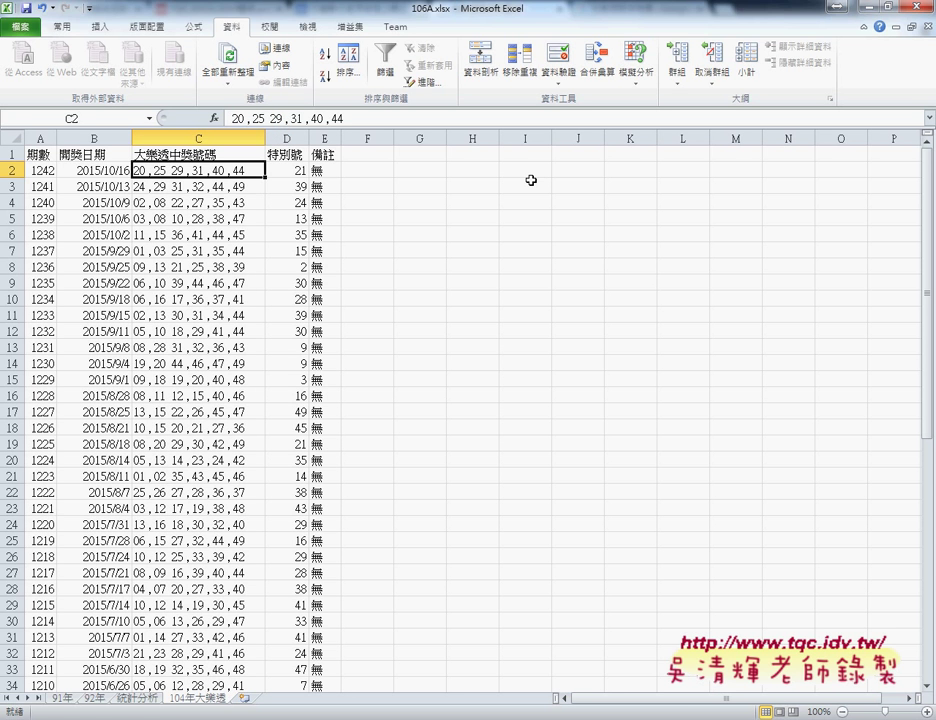
left_click(96, 695)
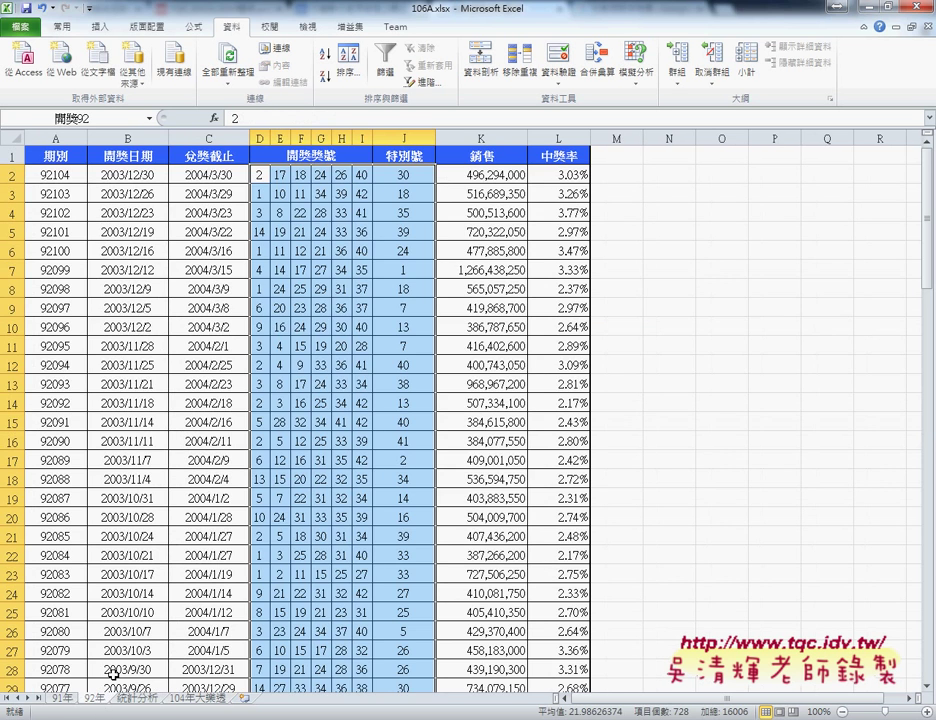
left_click(257, 175)
left_click(285, 175)
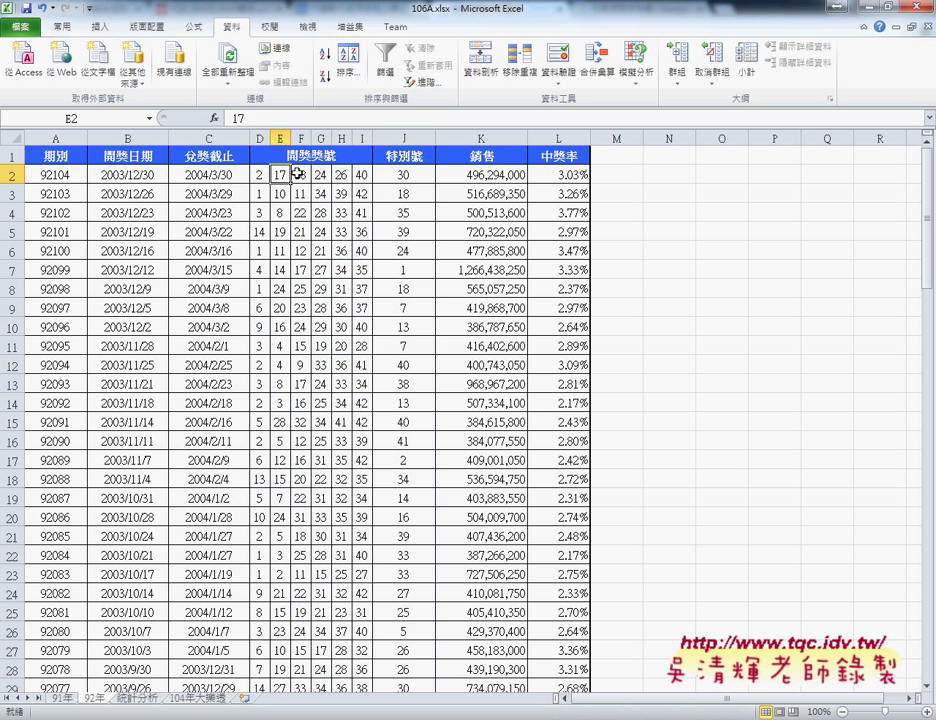
key("Right")
key("Right")
key("Right")
key("Right")
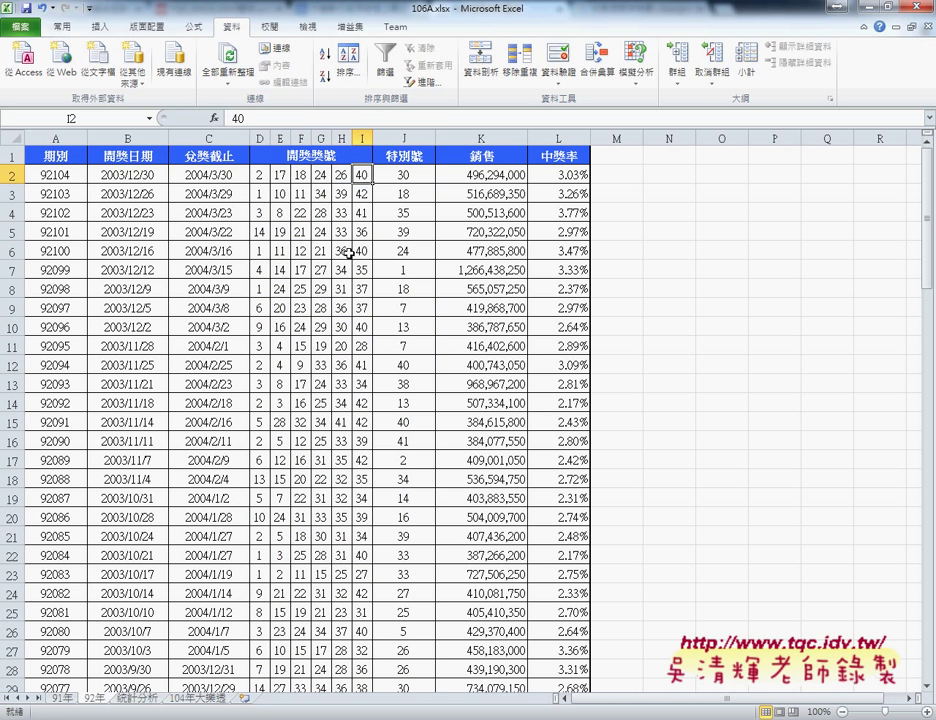
left_click(197, 697)
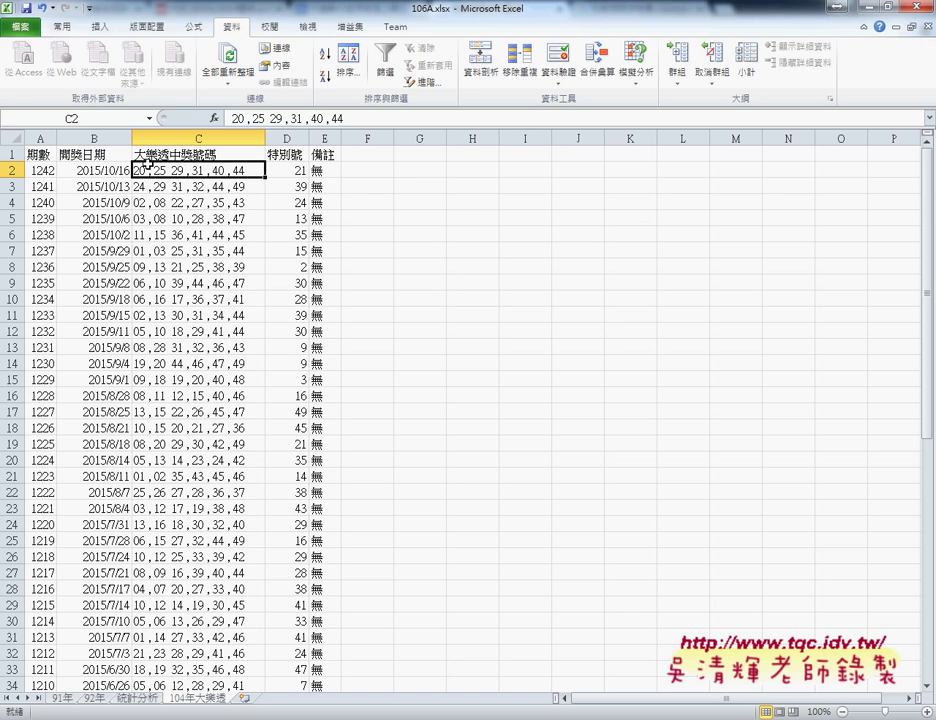